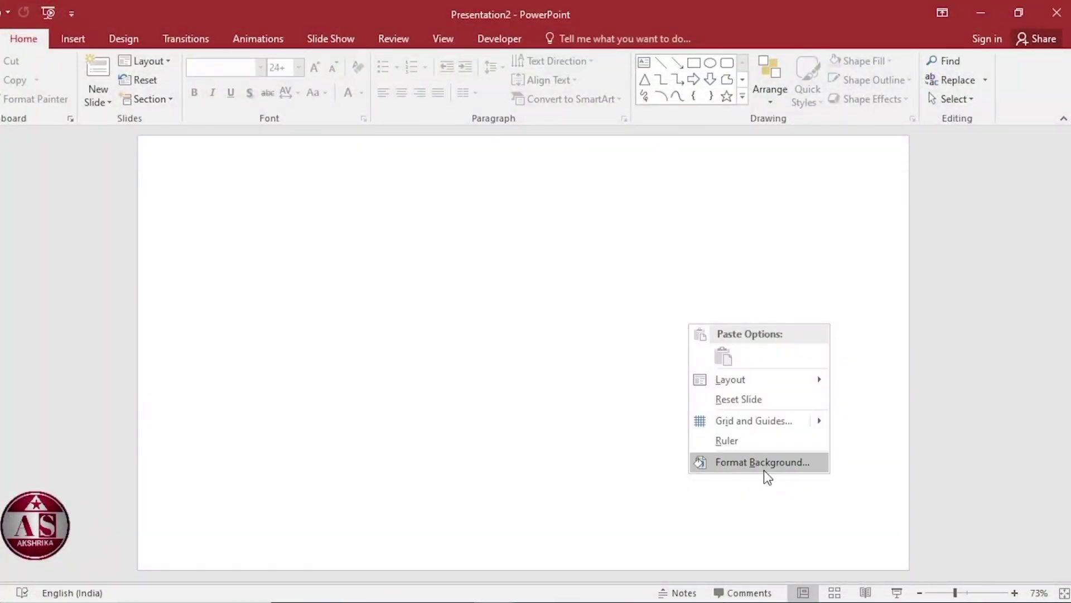
Step: Fill the slide background with the waterfall JPG as a picture fill
click(762, 462)
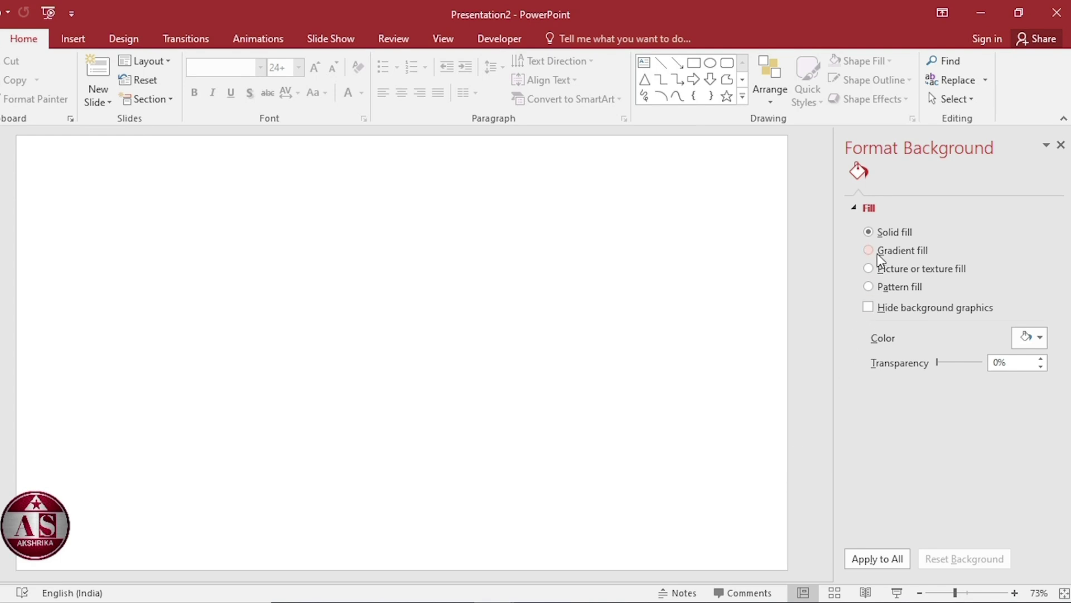
click(870, 269)
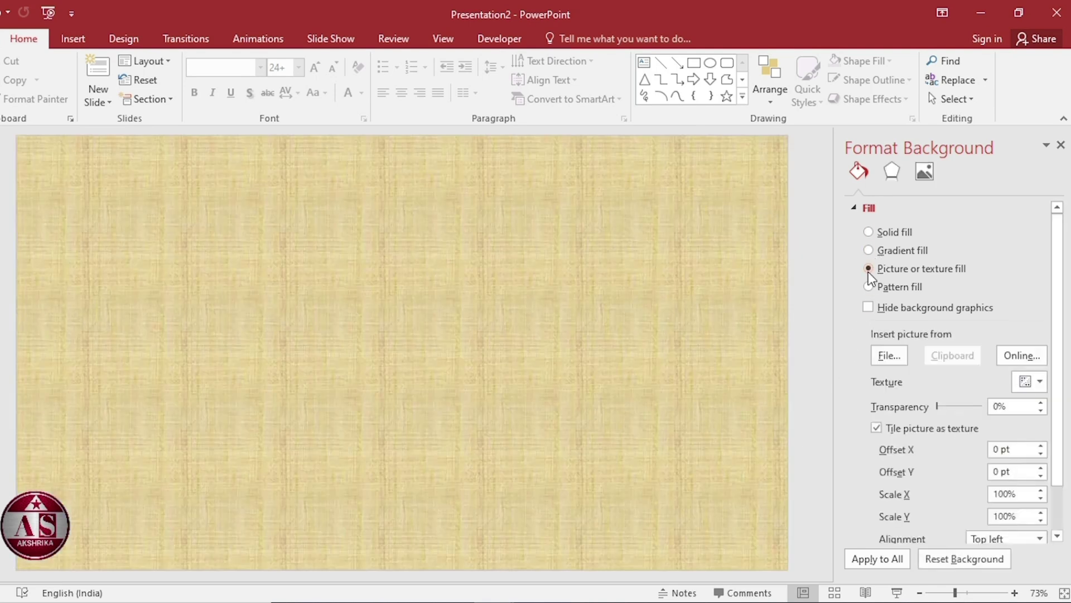
click(890, 356)
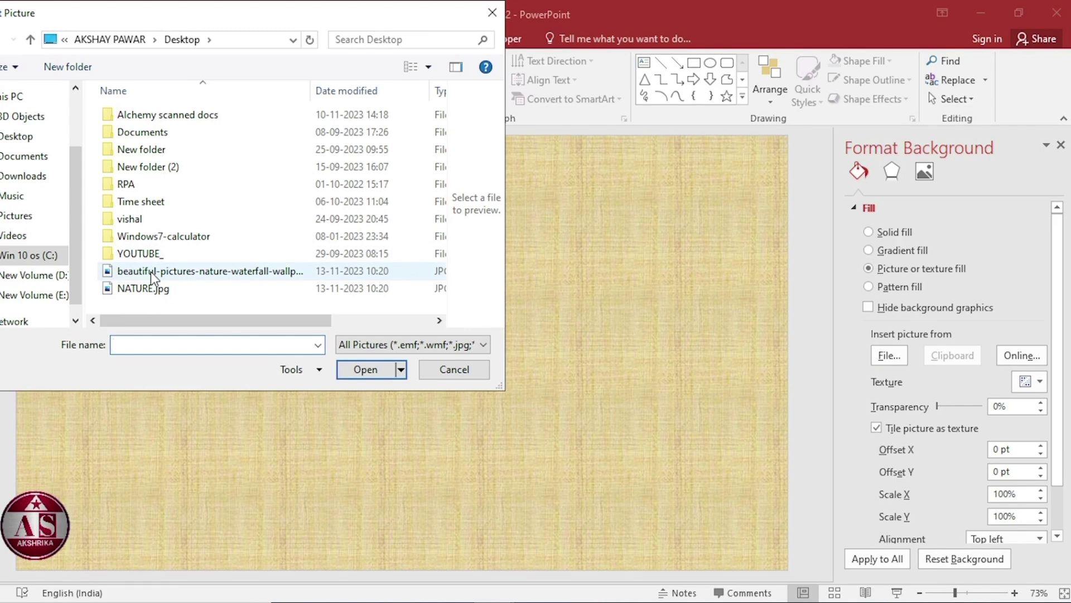
click(153, 273)
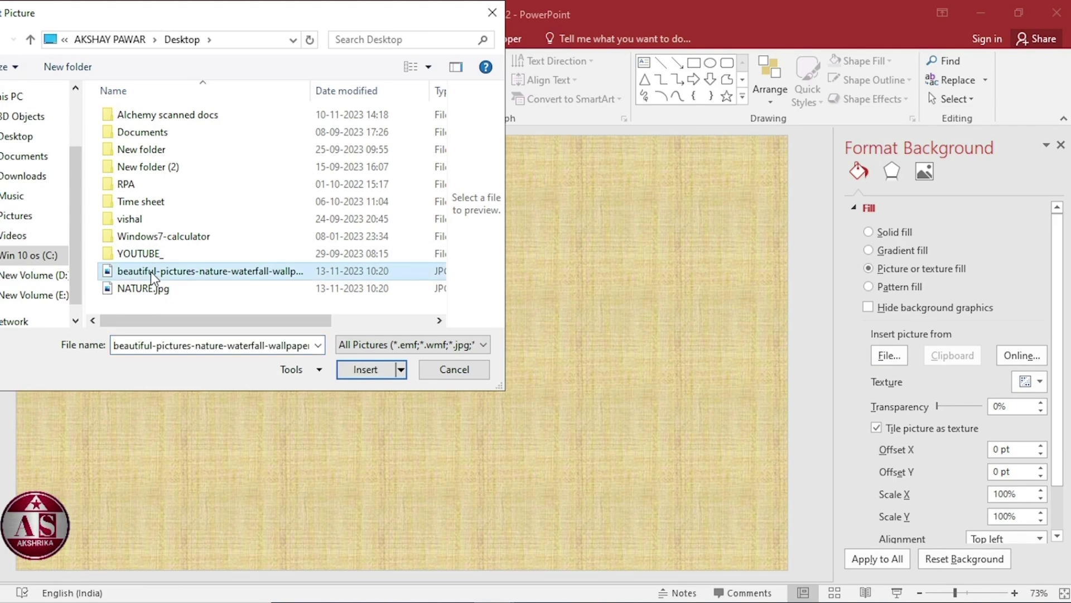
click(364, 369)
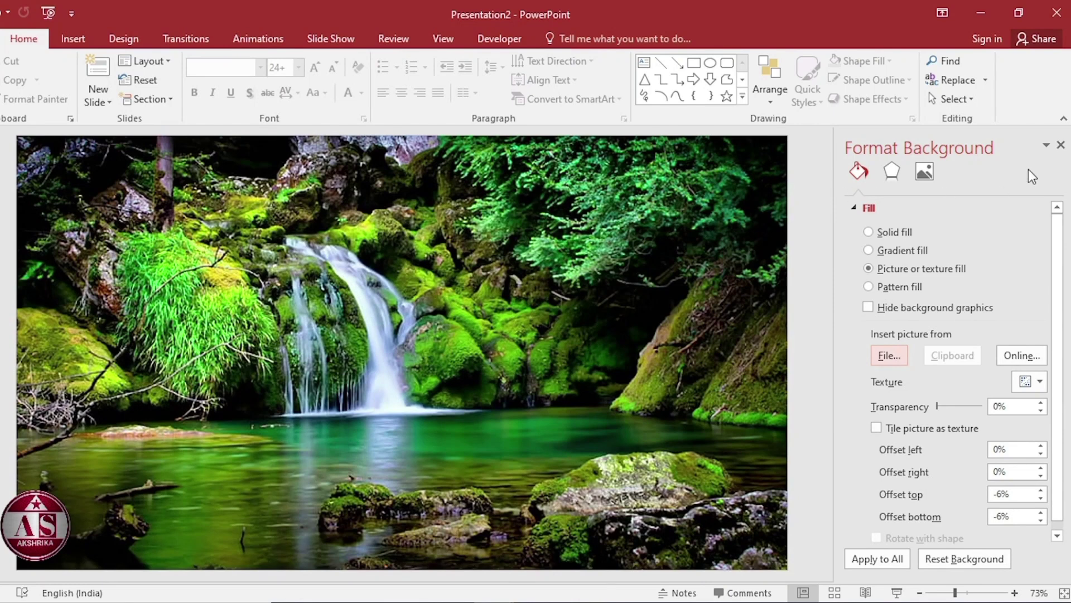
Step: Draw a rectangle over the whole slide and fill it light green
click(1060, 146)
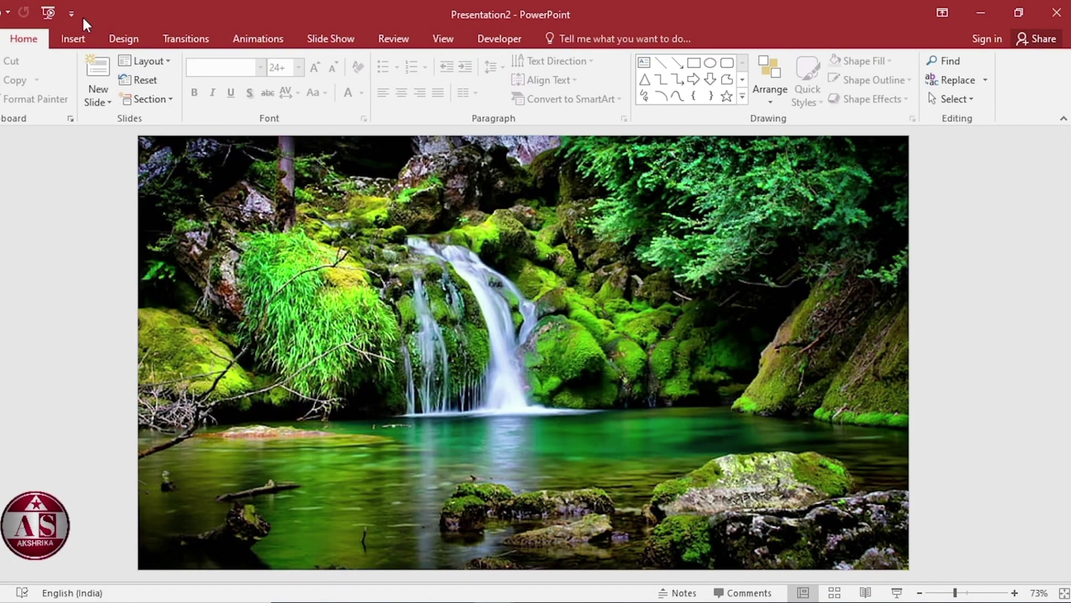
click(57, 36)
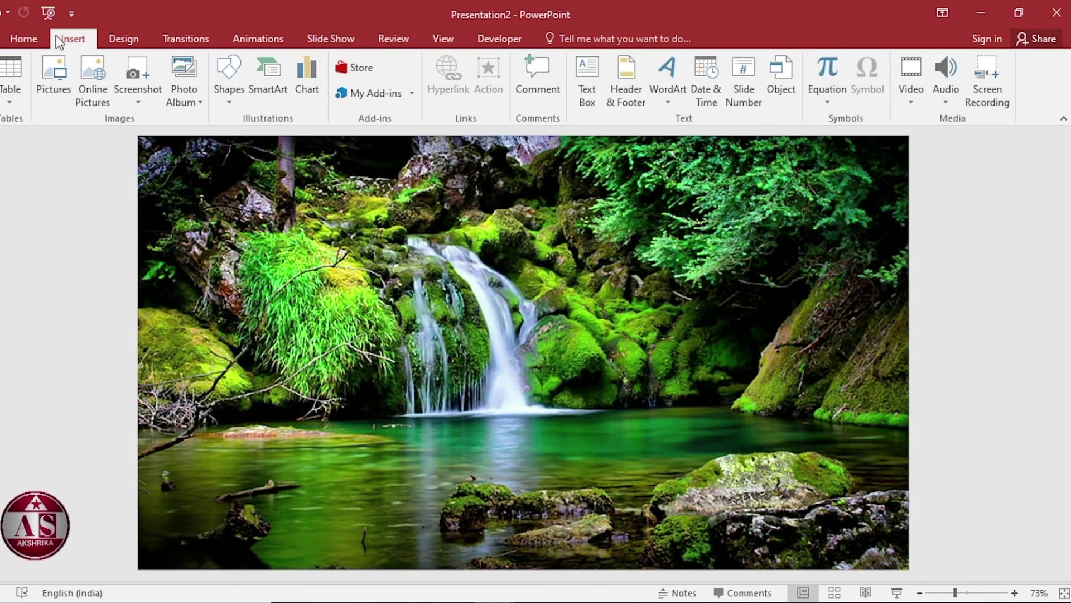
click(226, 101)
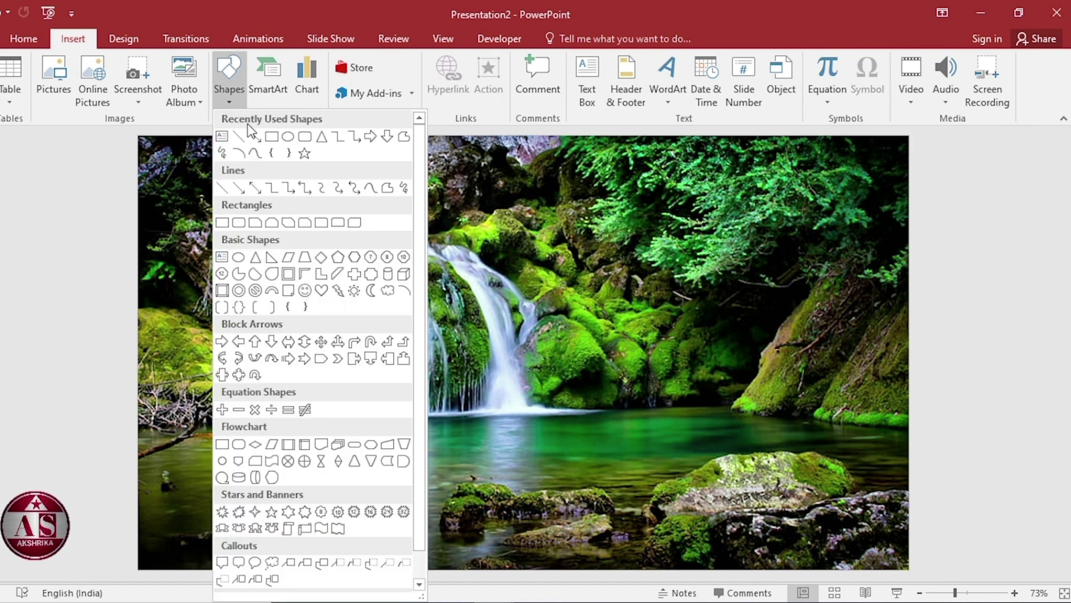
click(273, 142)
mouse_move(138, 137)
mouse_down()
mouse_move(614, 382)
mouse_move(879, 538)
mouse_move(909, 570)
mouse_up()
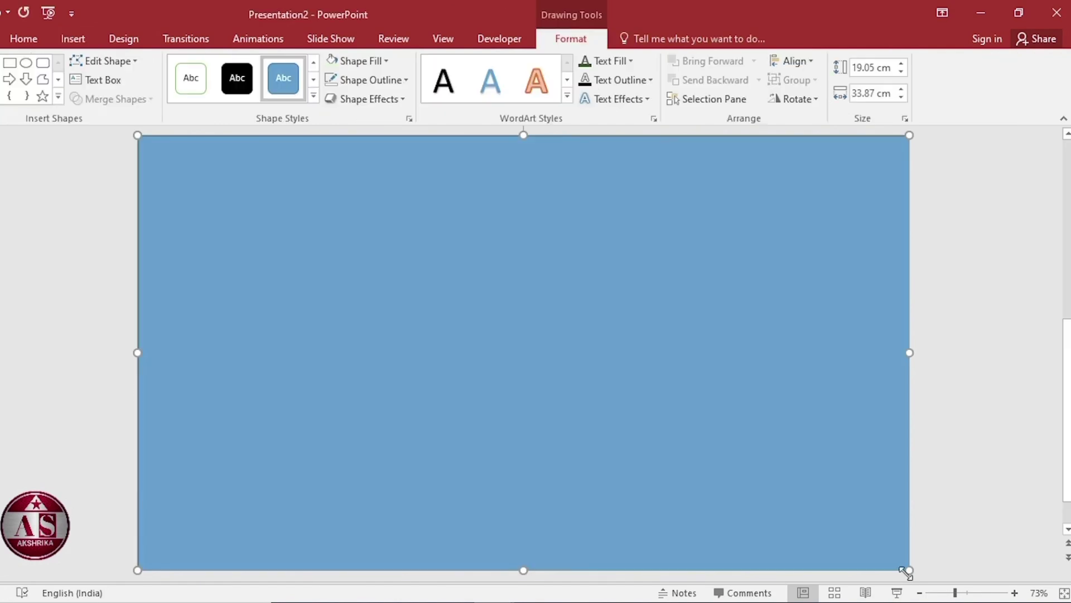
click(363, 63)
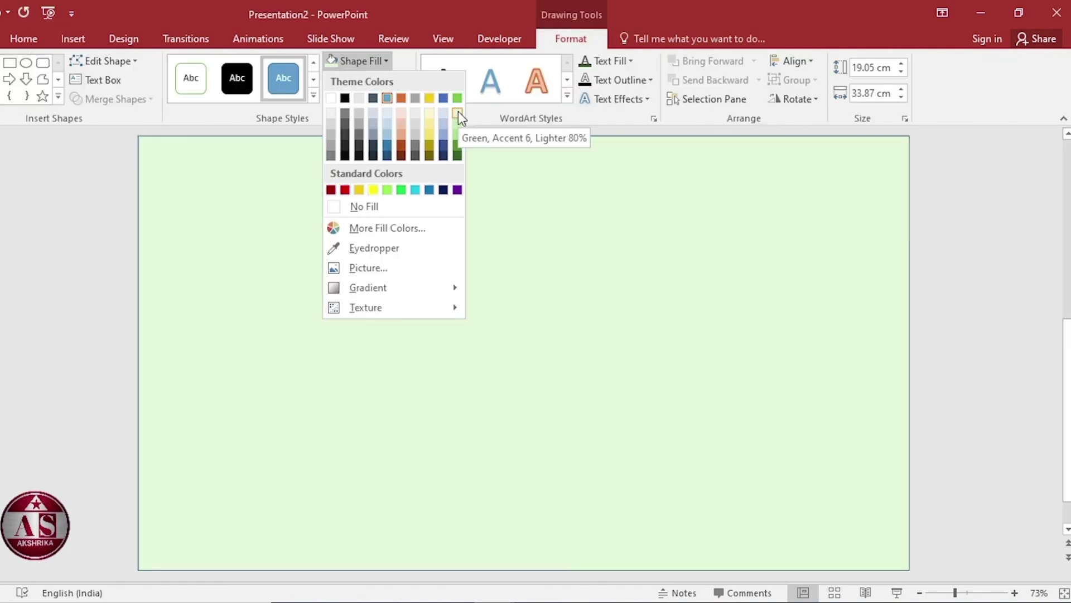
click(458, 111)
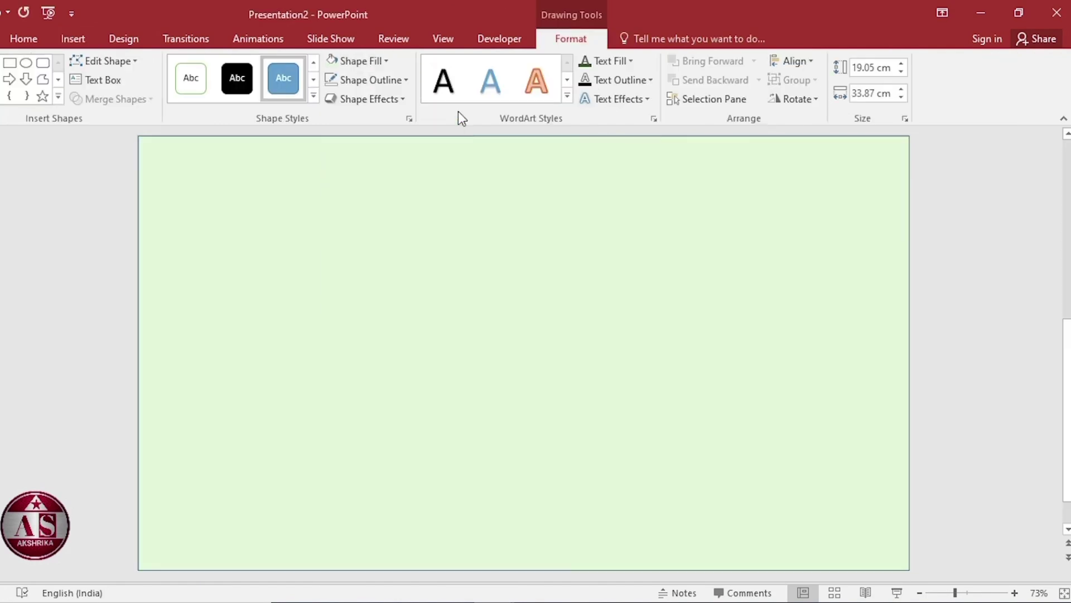
Step: Draw a text box across the middle of the green slide
click(73, 40)
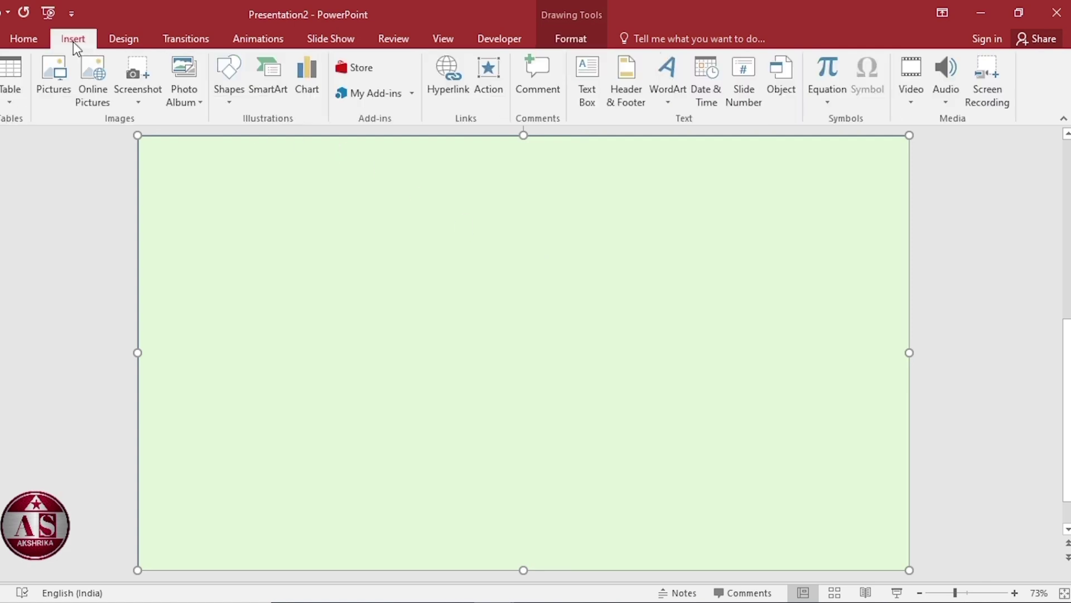
click(226, 75)
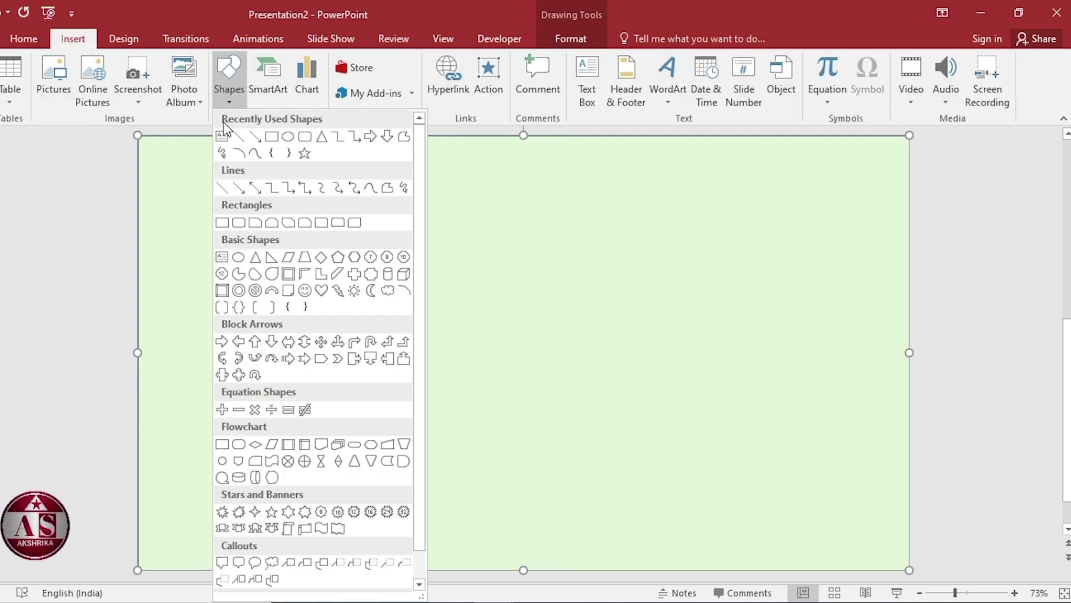
click(222, 136)
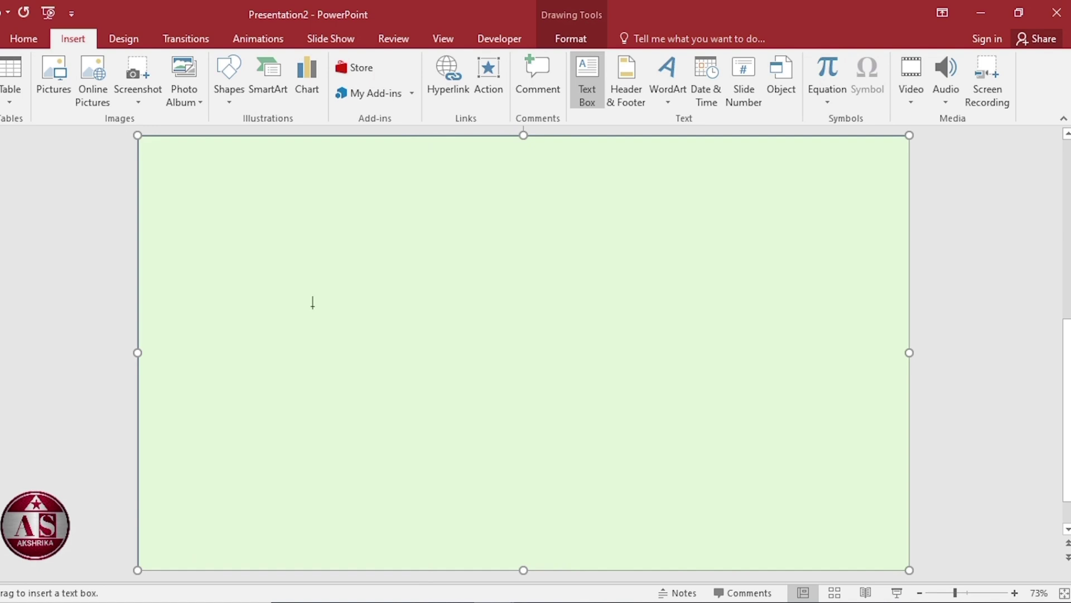
drag(258, 260, 886, 422)
Step: Type THANK YOU in 150-pt Century Gothic and widen the box to one line
click(260, 68)
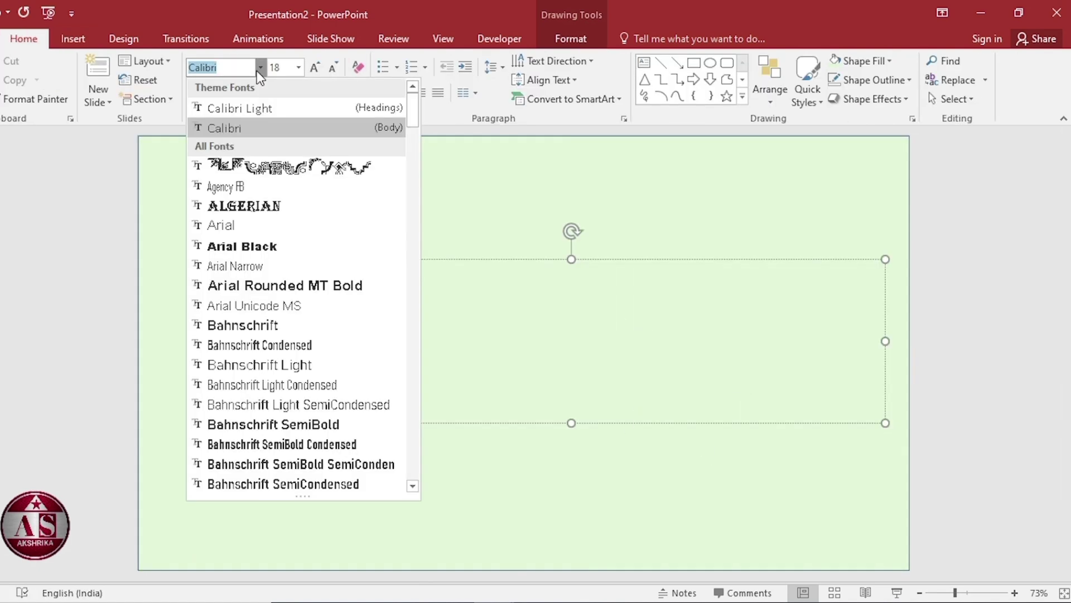
drag(416, 111, 411, 184)
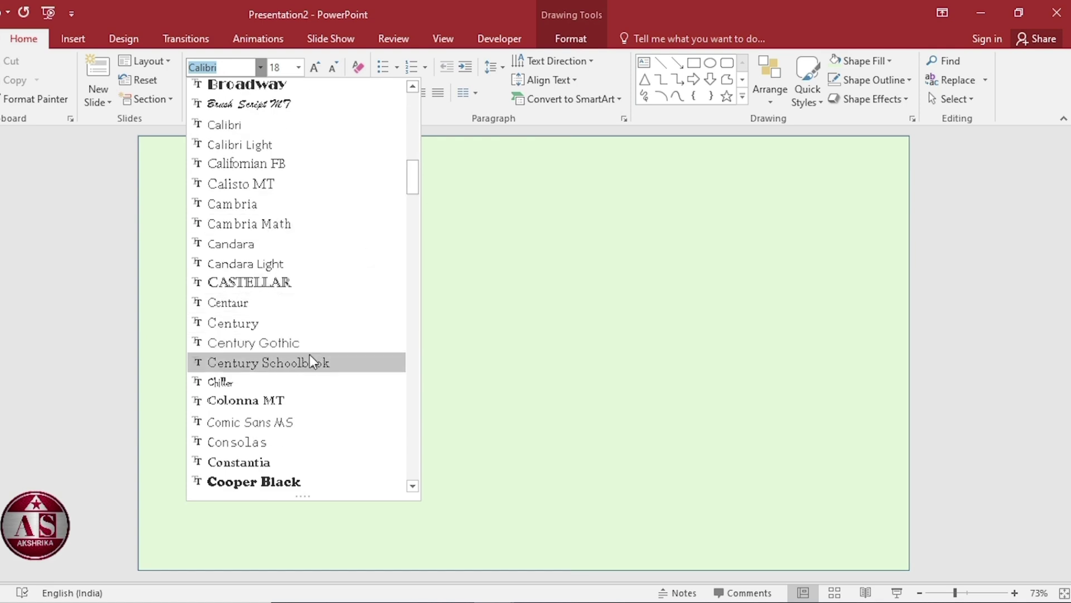
click(313, 347)
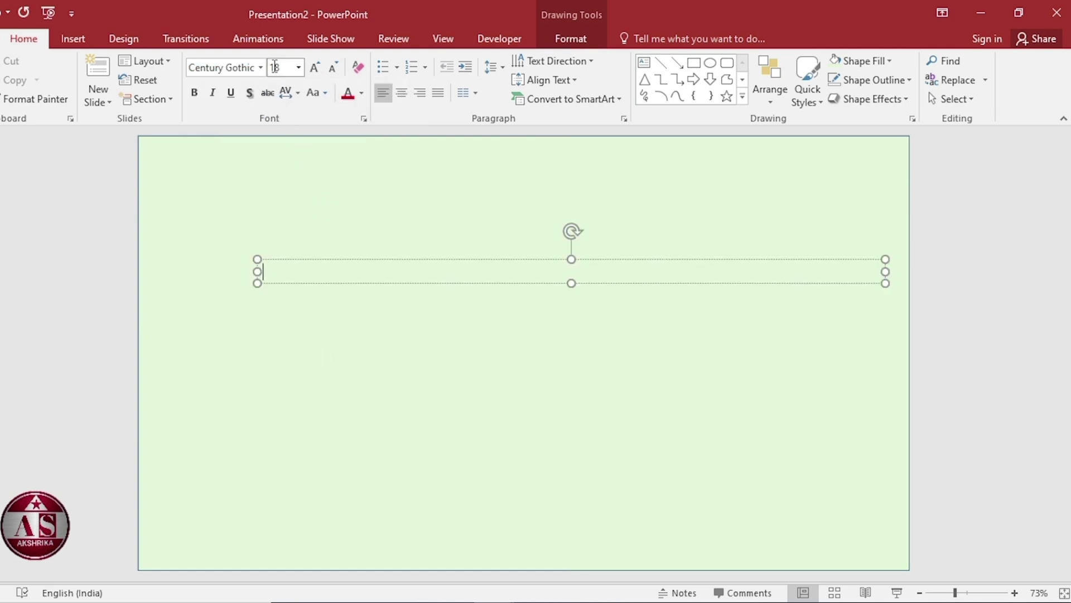
click(287, 69)
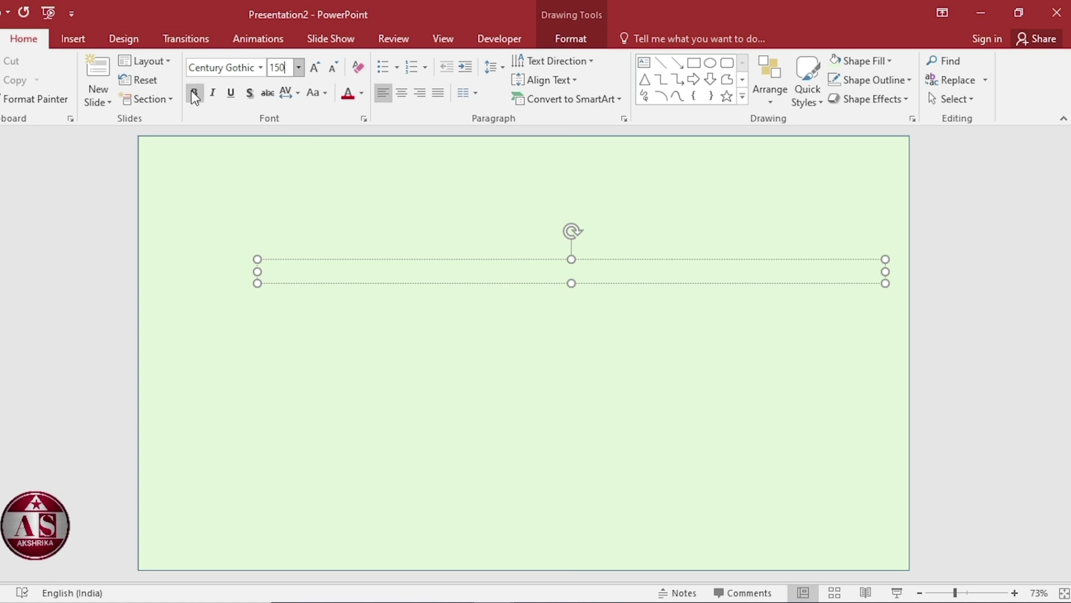
key(Return)
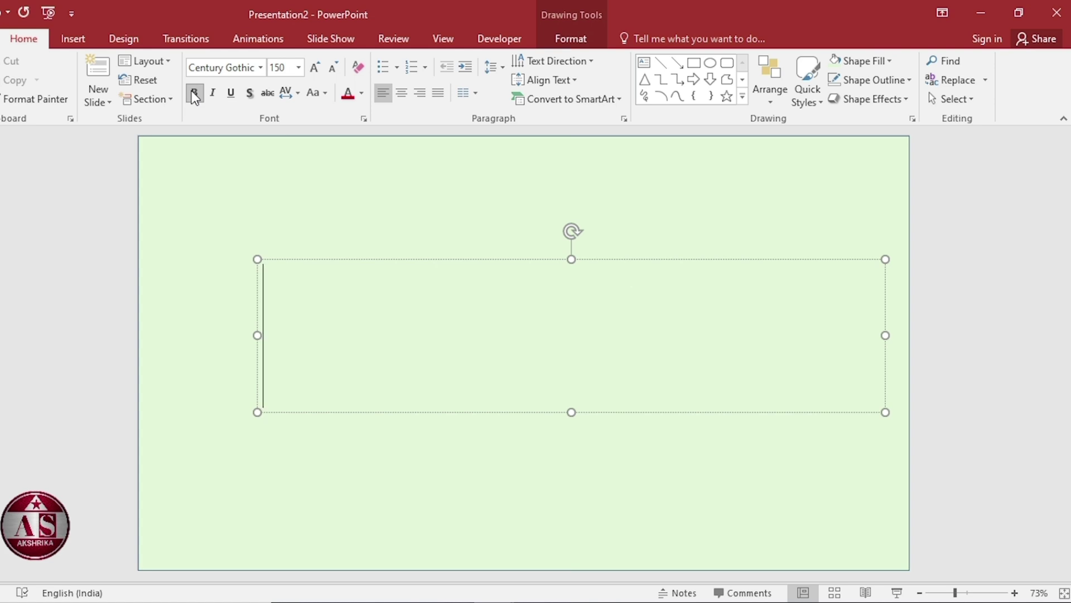
text(THANK )
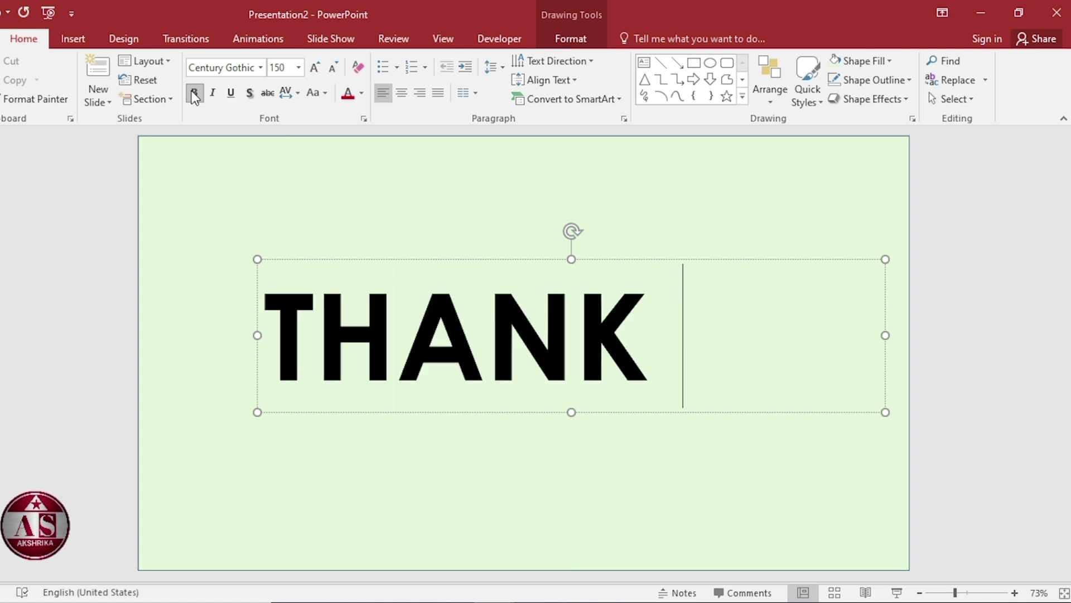
text(YOU)
drag(258, 405, 188, 405)
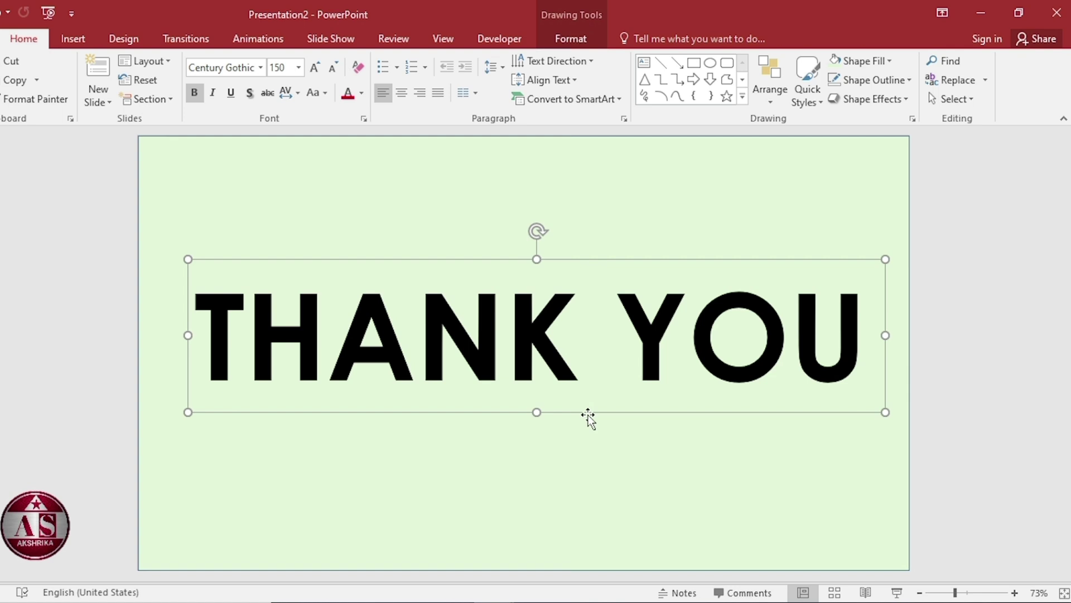
Step: Centre the THANK YOU text box horizontally and vertically on the slide
click(587, 36)
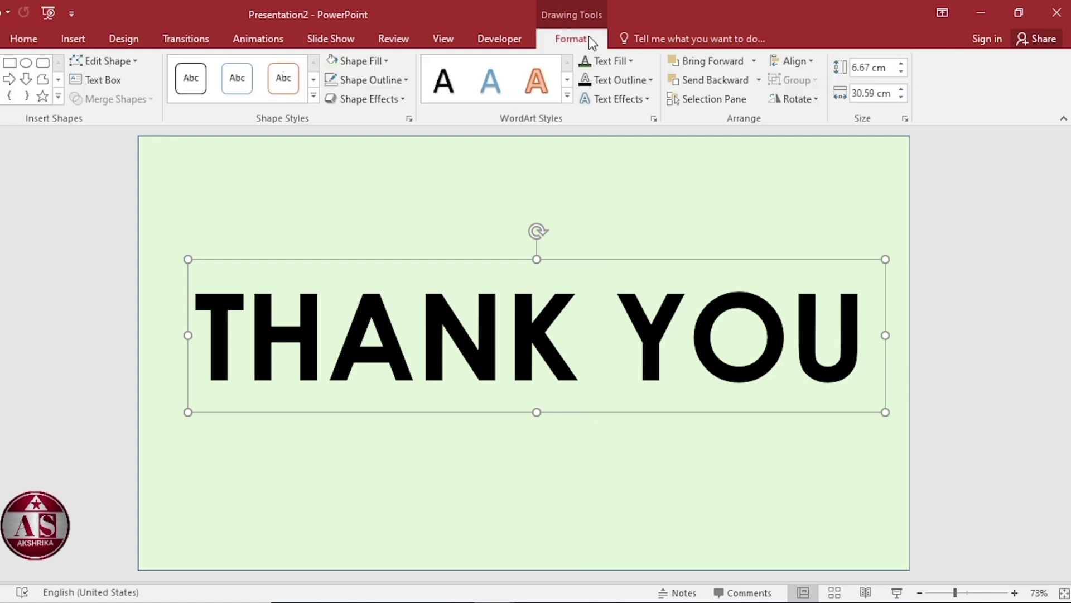
click(791, 60)
click(805, 99)
click(799, 63)
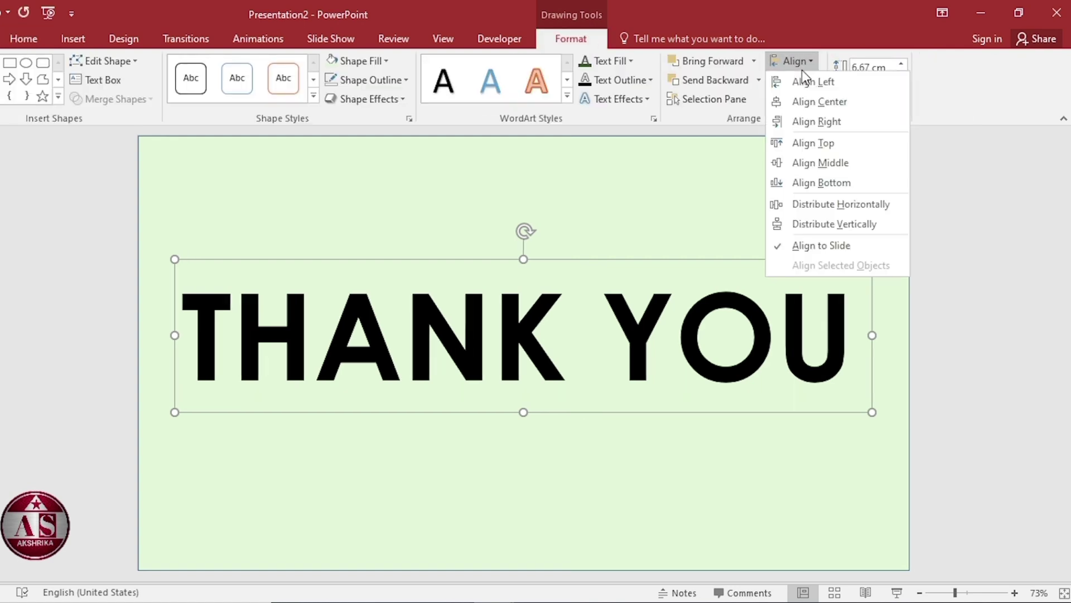
click(820, 163)
Step: Subtract the THANK YOU text from the green rectangle and remove the merged shape's outline
click(862, 198)
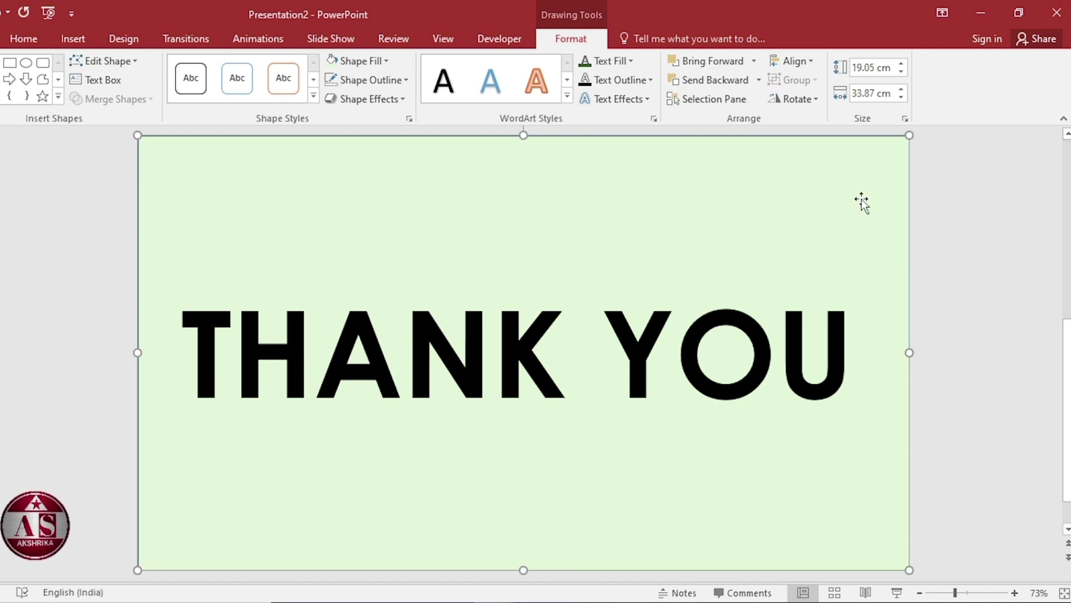
shift+click(544, 377)
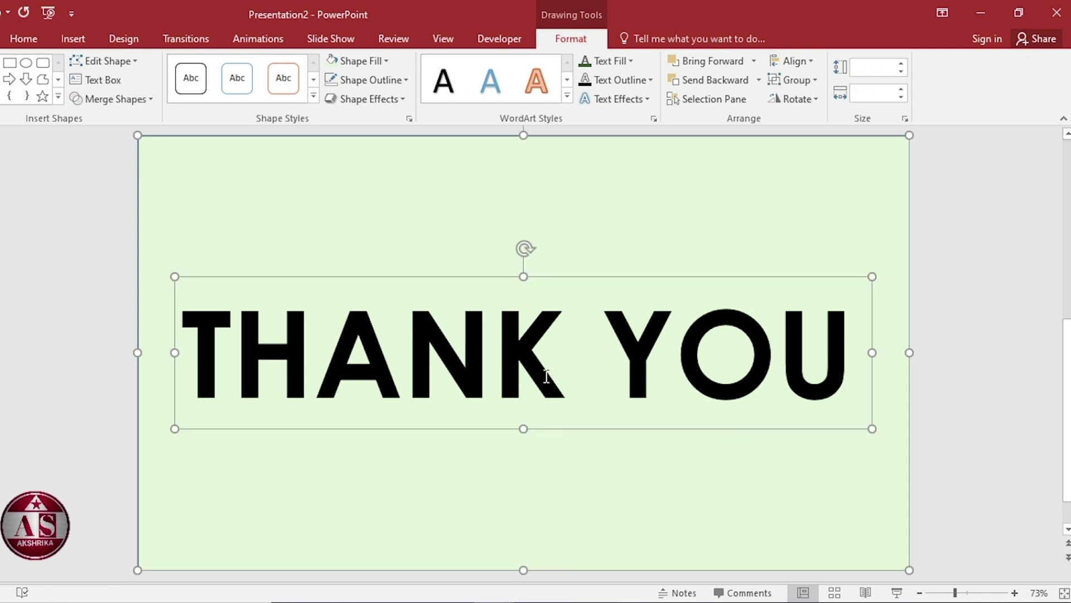
click(104, 94)
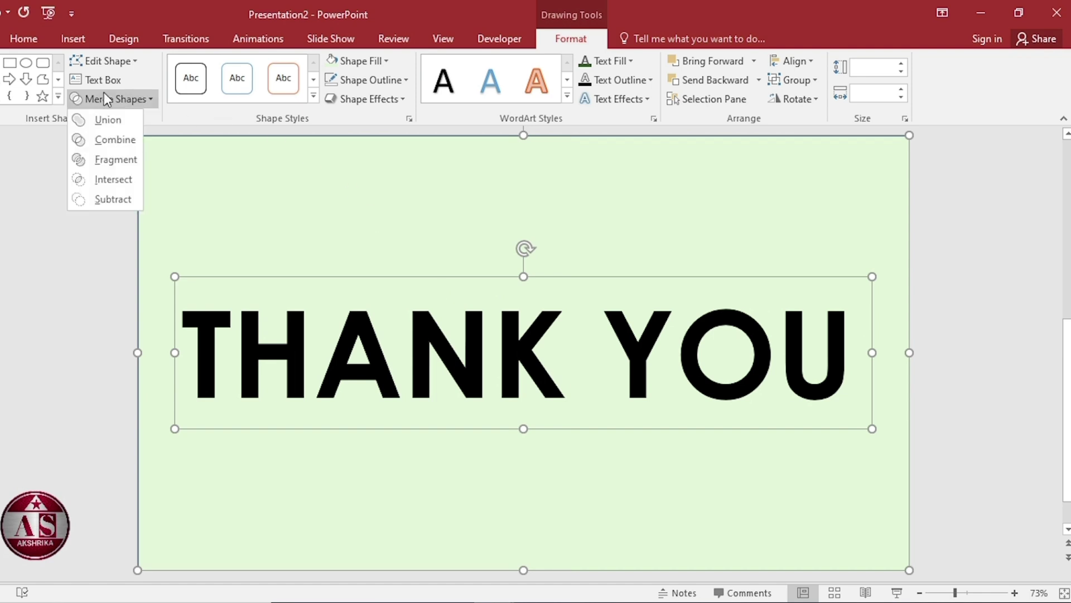
click(114, 202)
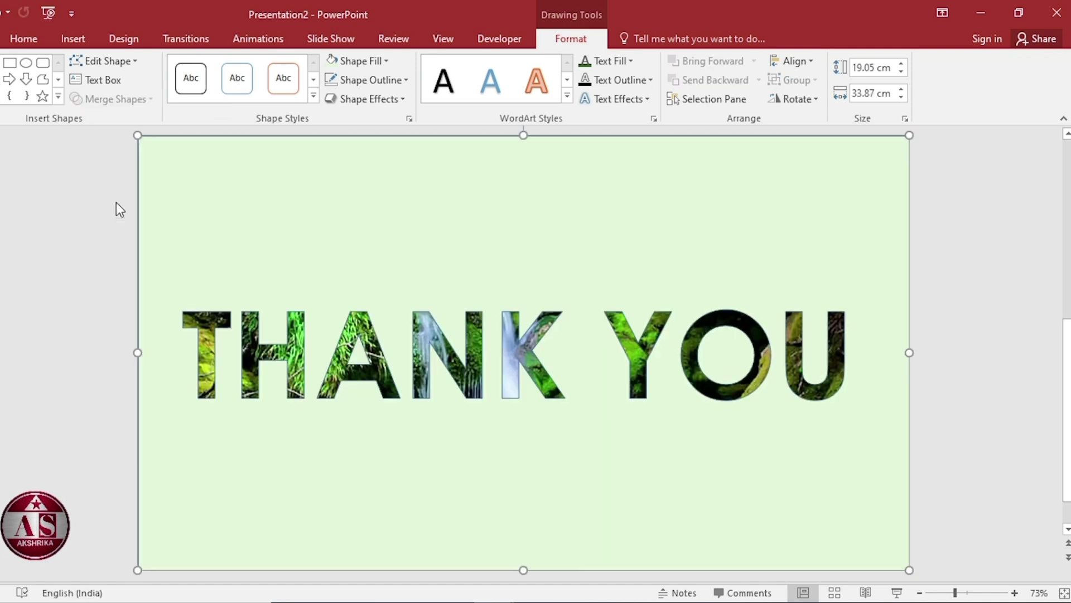
click(373, 84)
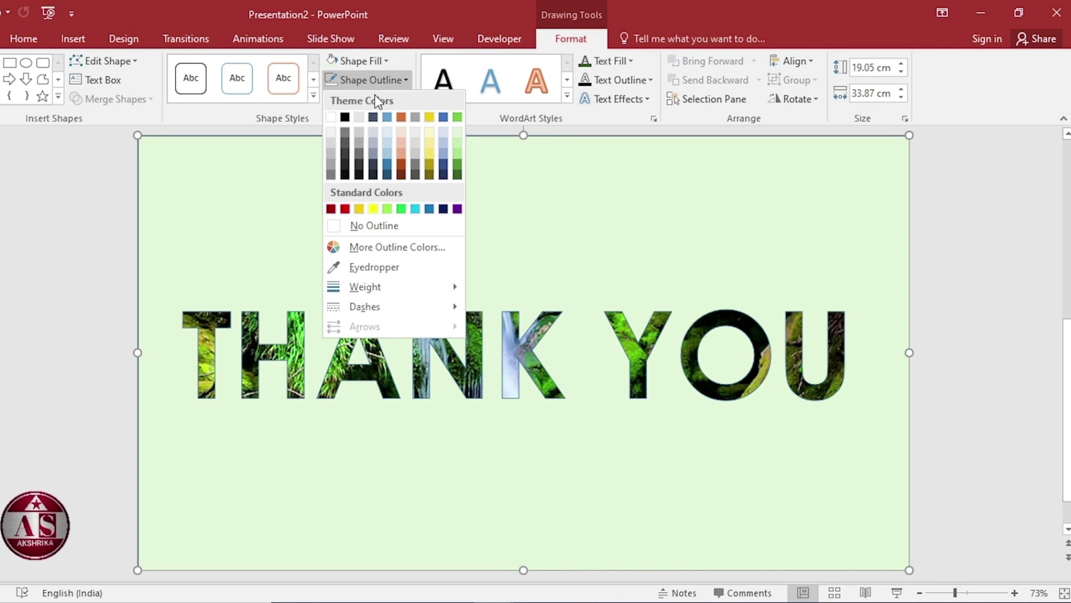
click(375, 226)
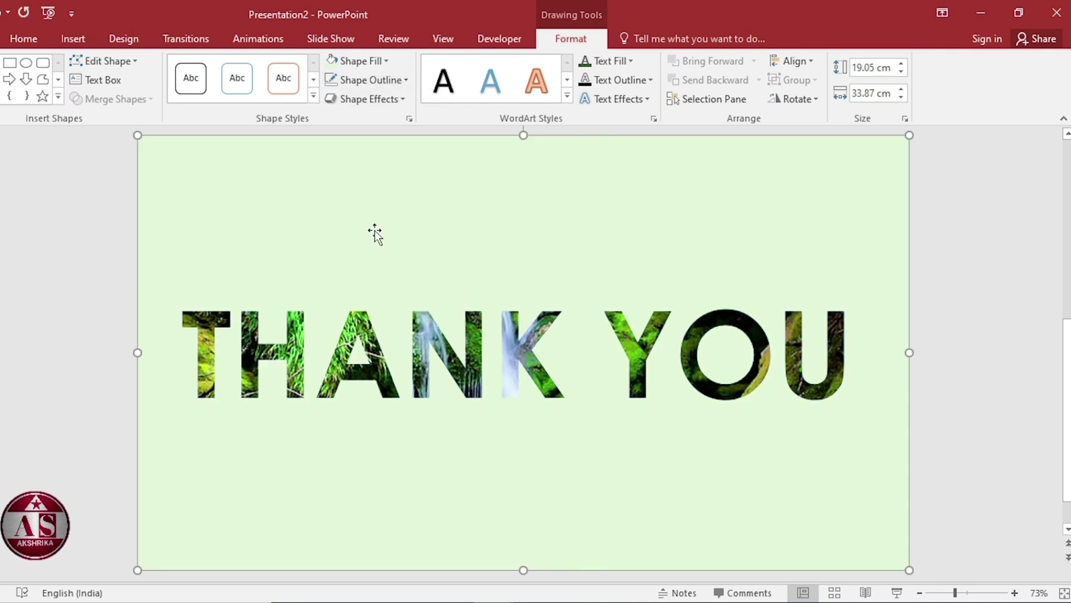
Step: Add a text box below THANK YOU reading 'Do you have any questions ?' and select it
click(69, 39)
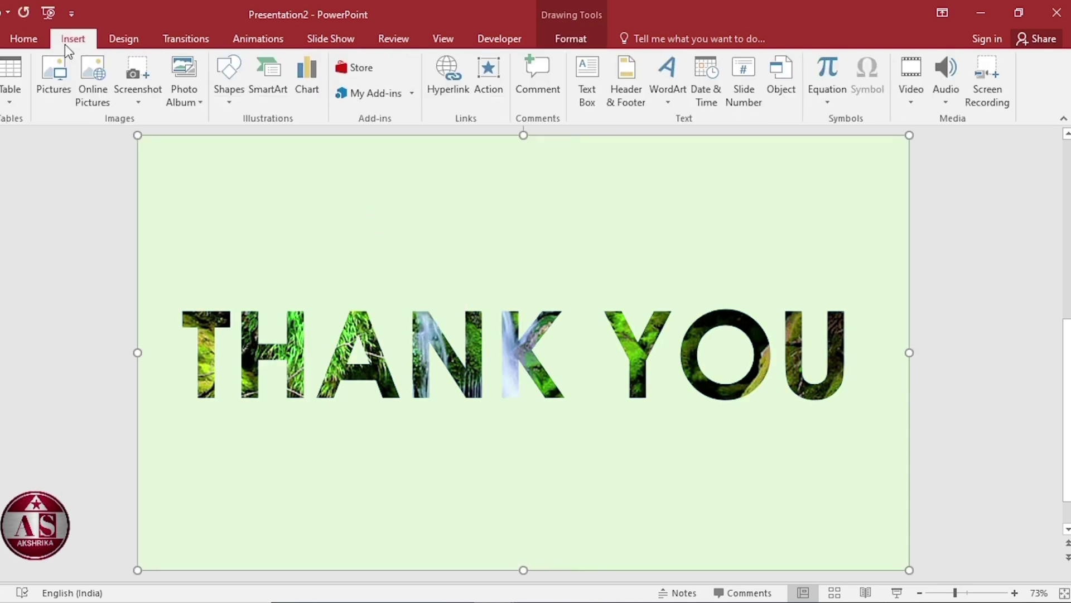
click(230, 91)
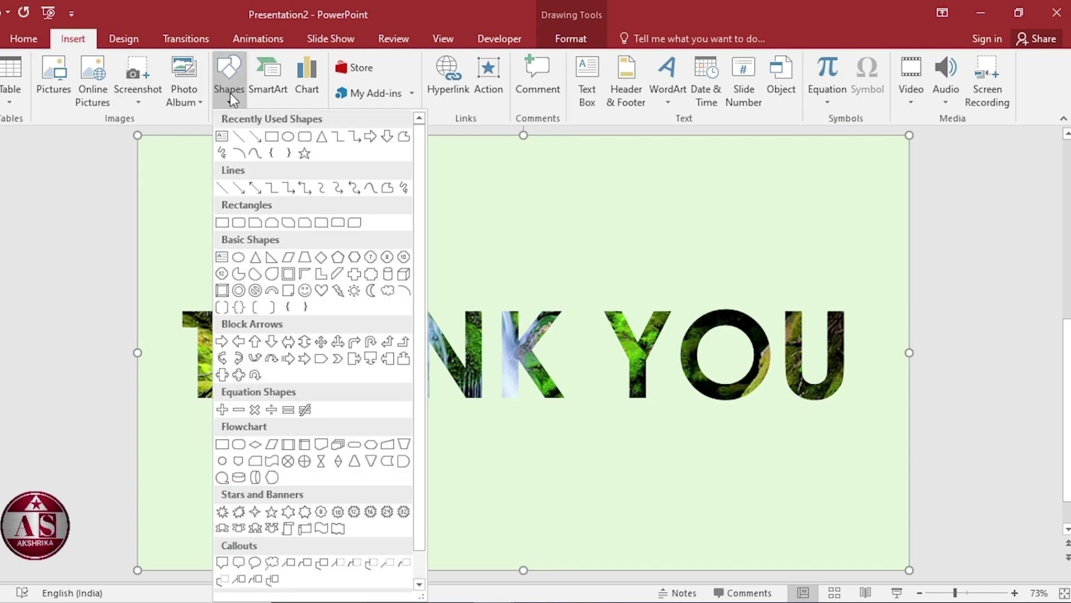
click(222, 136)
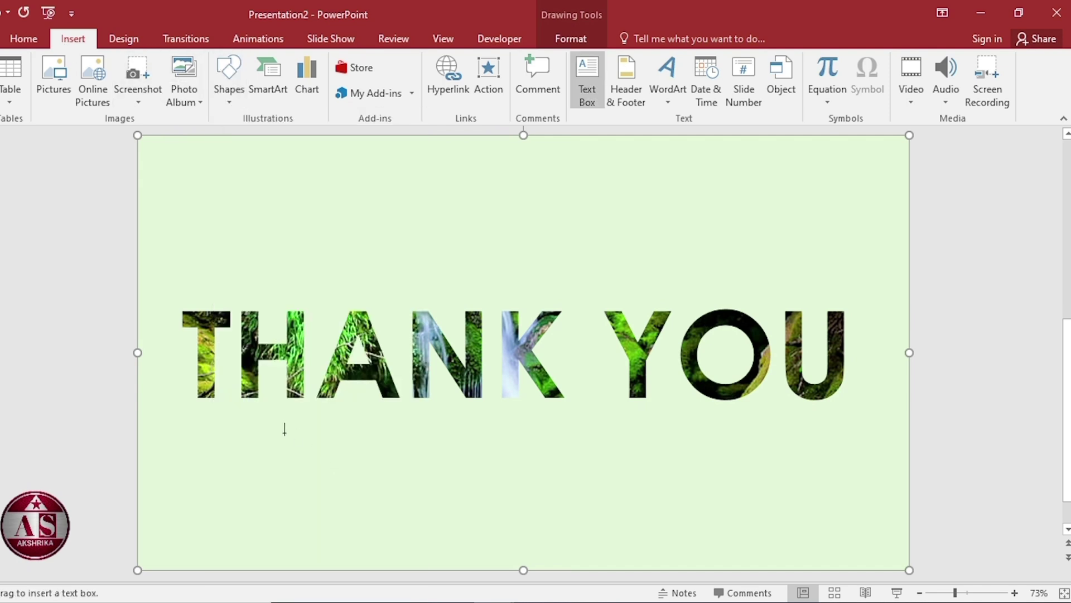
drag(255, 424, 708, 457)
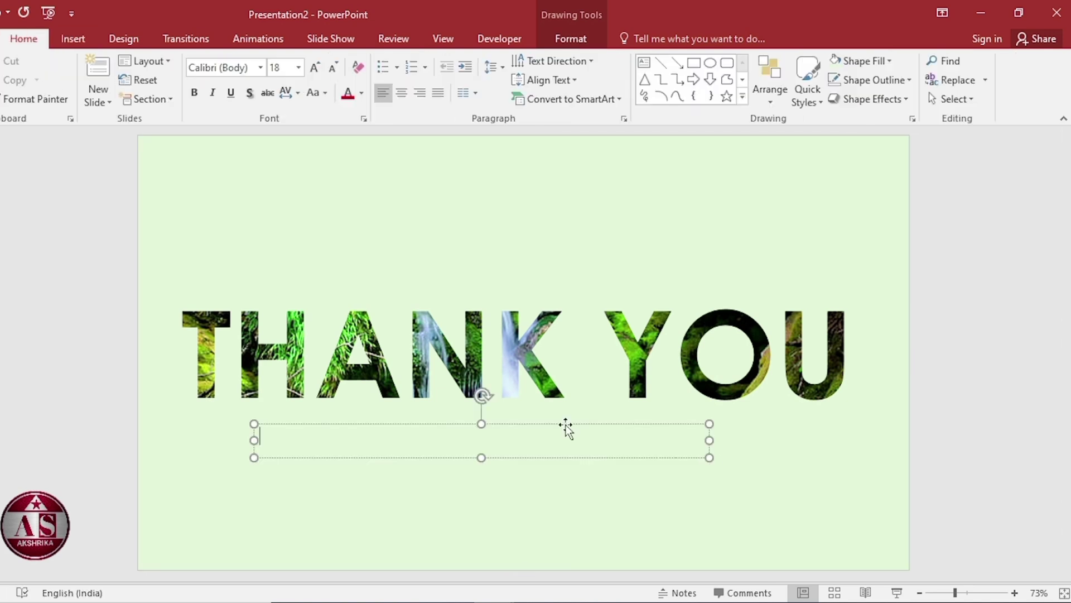
text(Do you have any quest)
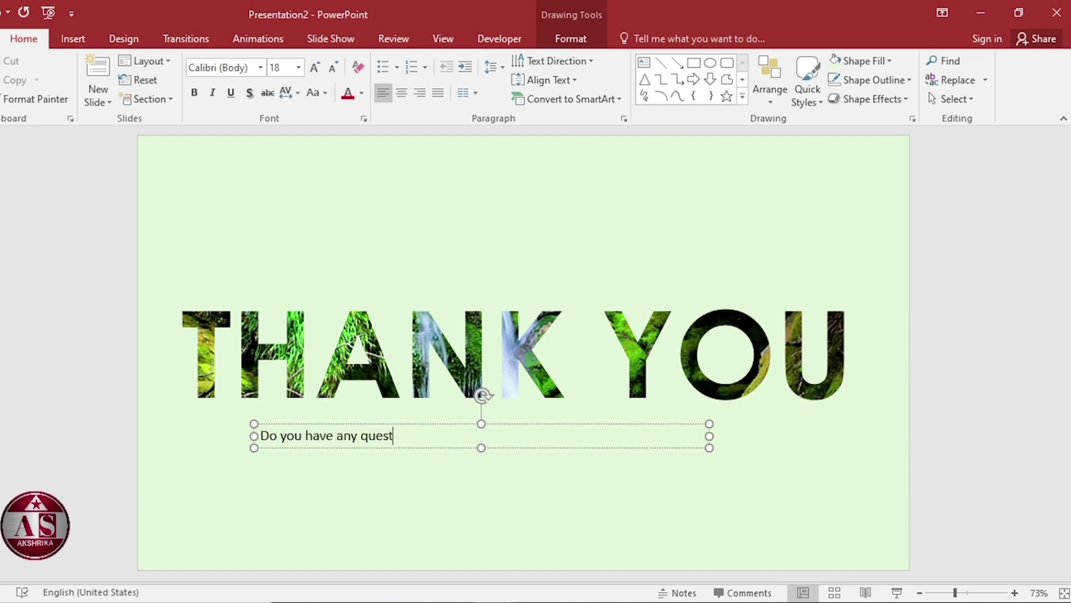
text(?)
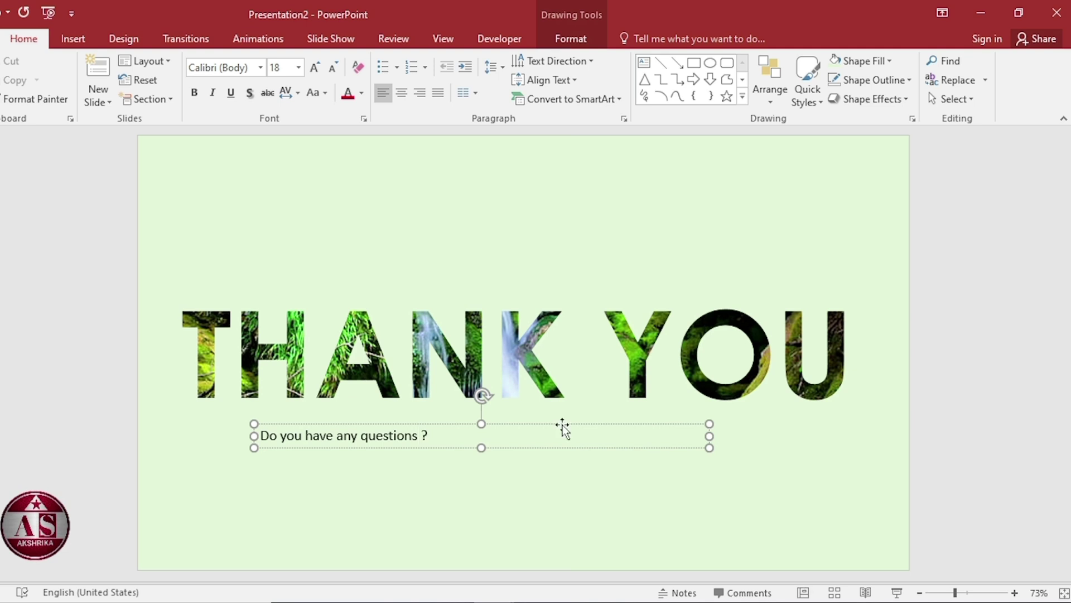
key(ctrl+a)
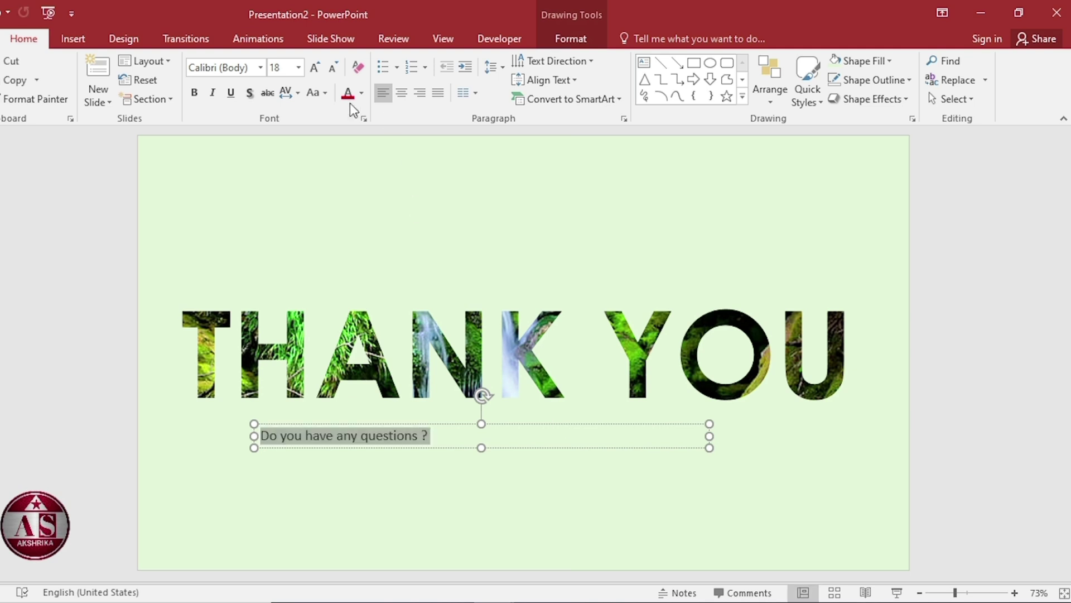
Step: Make the subtitle 30 pt, Green Accent 6 Darker 25%, centred, and open More Spacing
click(289, 66)
click(361, 94)
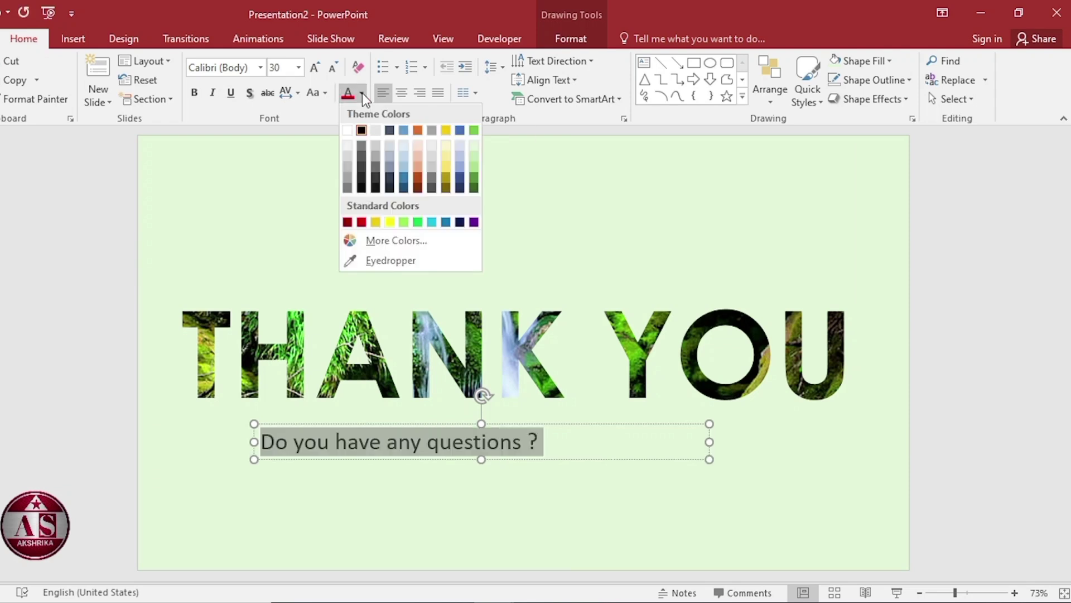
click(476, 177)
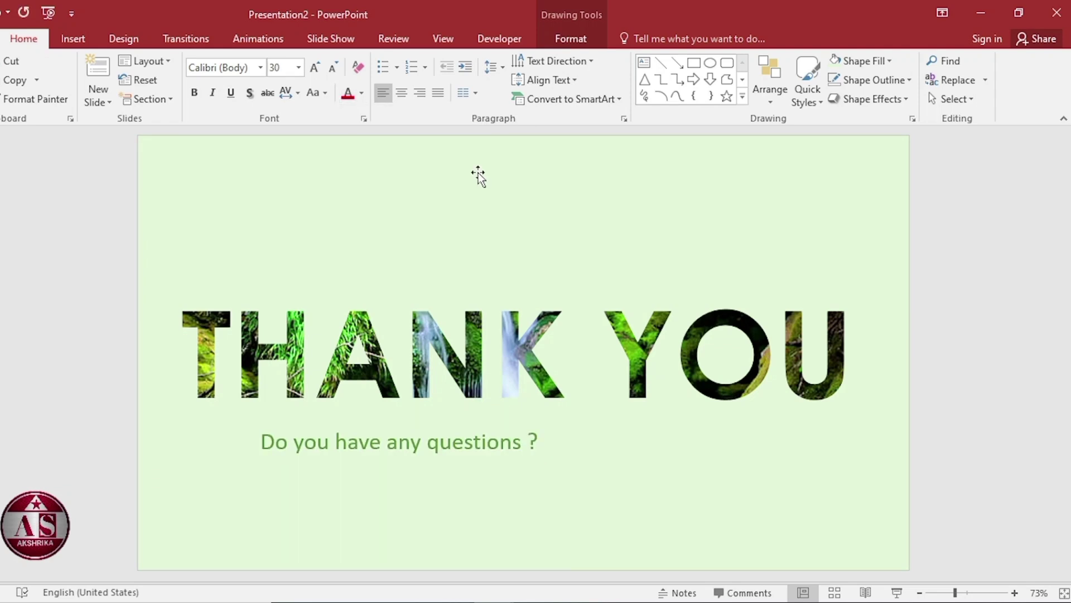
click(403, 100)
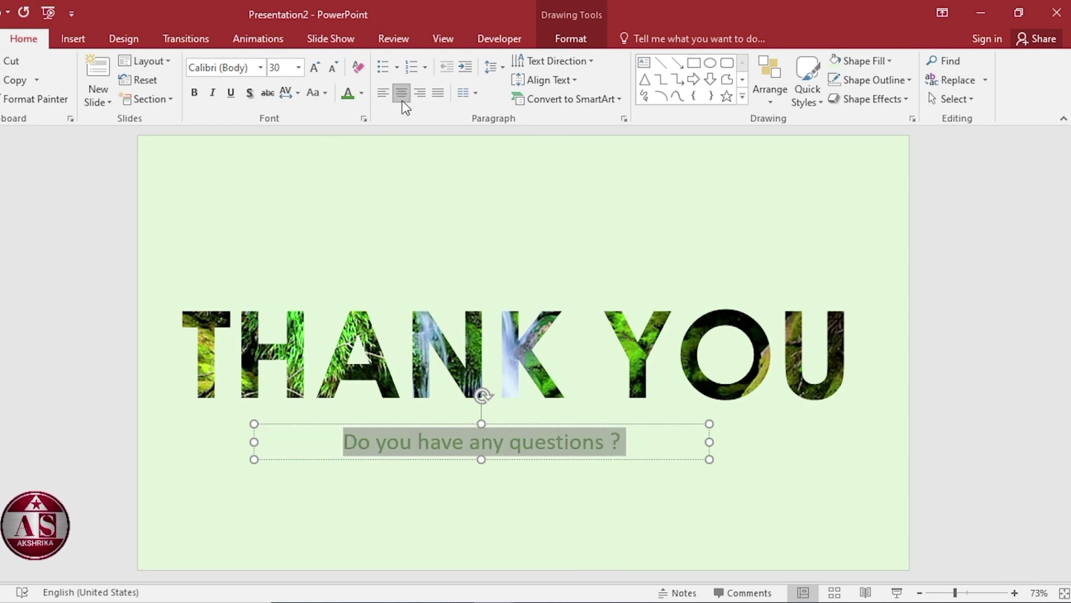
click(298, 93)
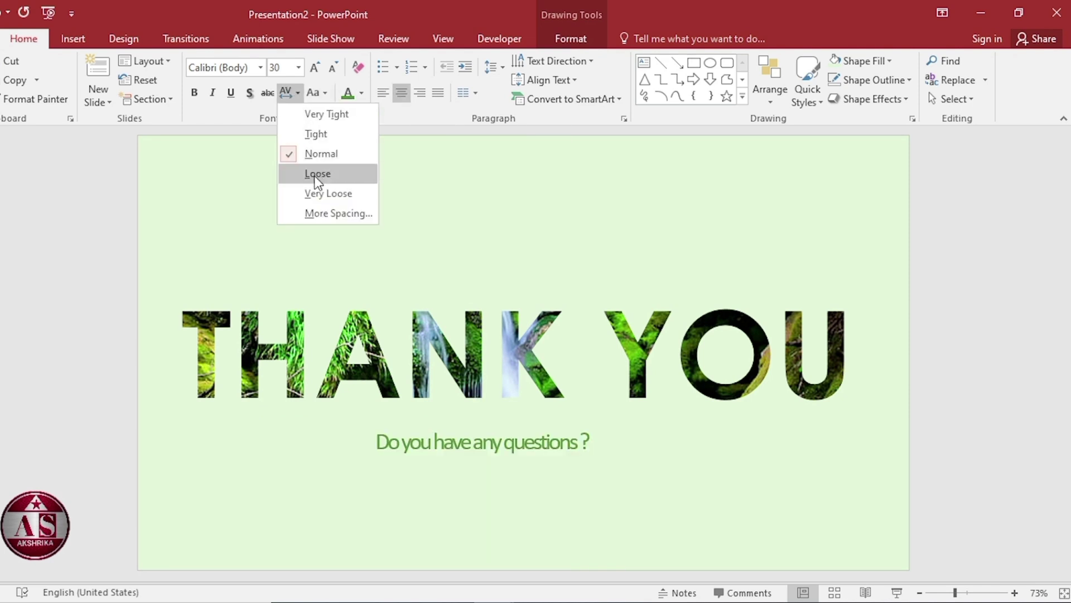
click(314, 214)
Step: Expand the subtitle's character spacing by 1 pt
click(419, 217)
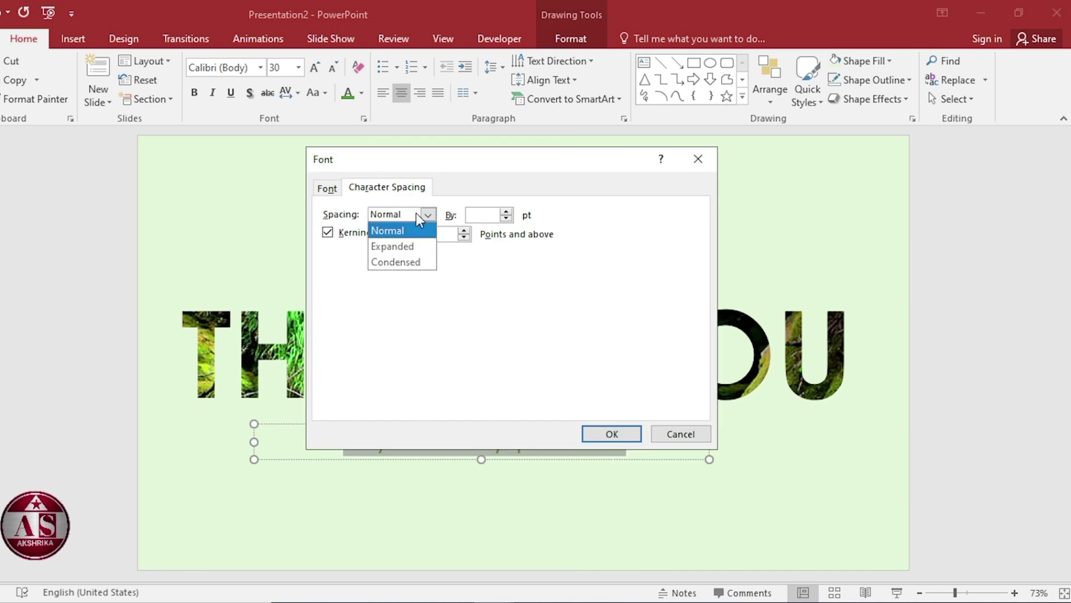
click(415, 246)
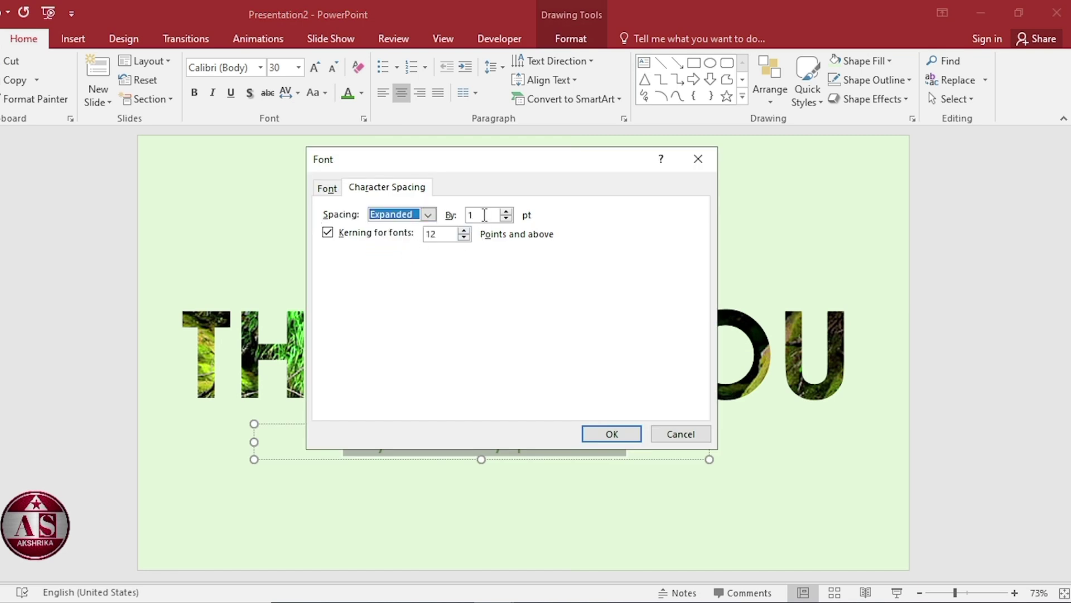
click(484, 215)
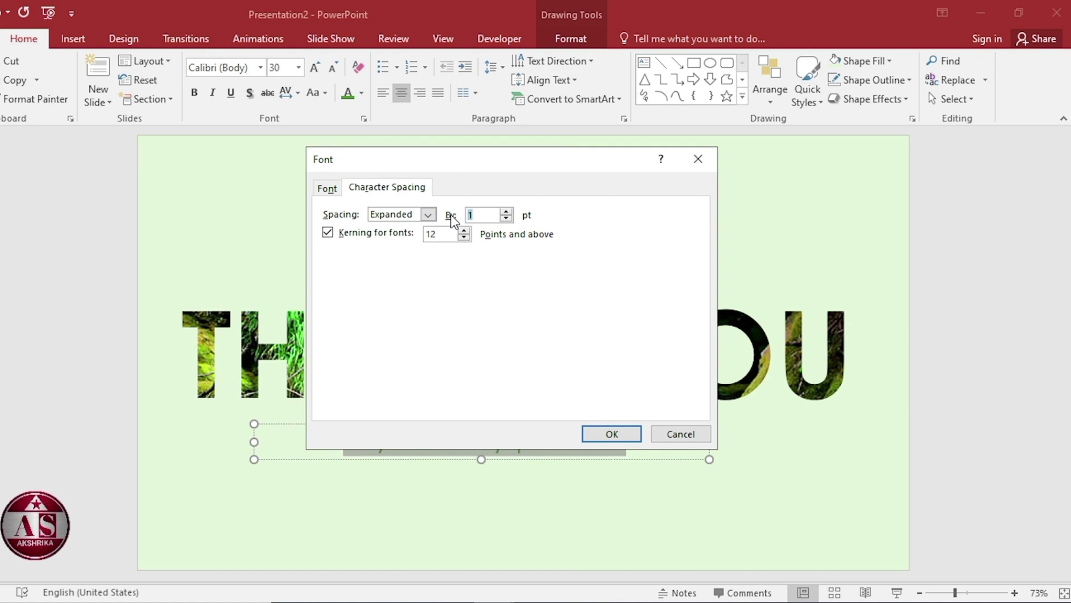
key(Return)
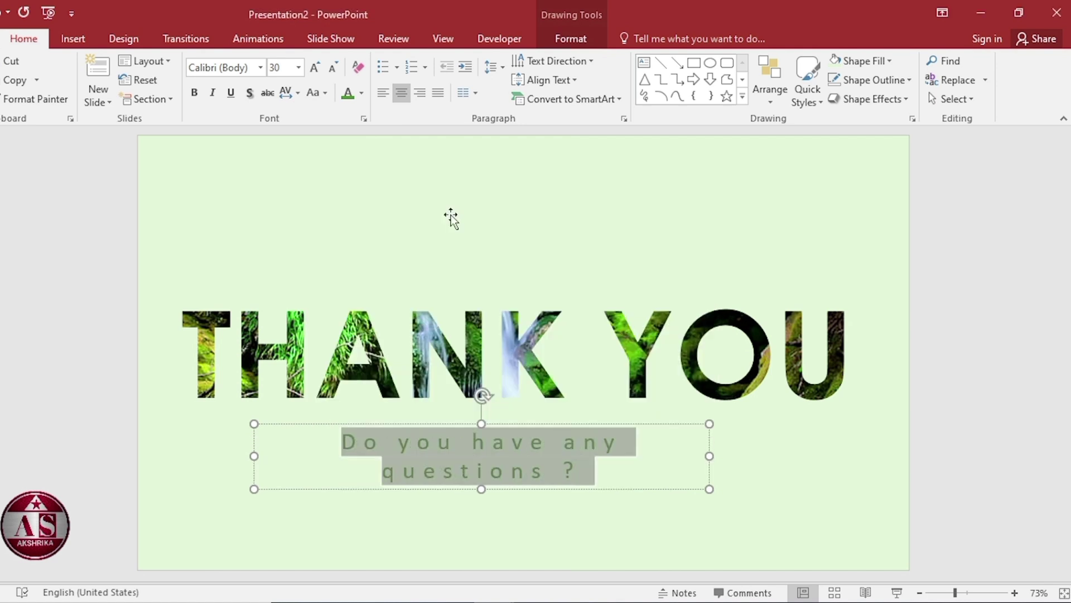
Step: Widen the subtitle box to one line and centre it horizontally on the slide
drag(712, 456, 782, 455)
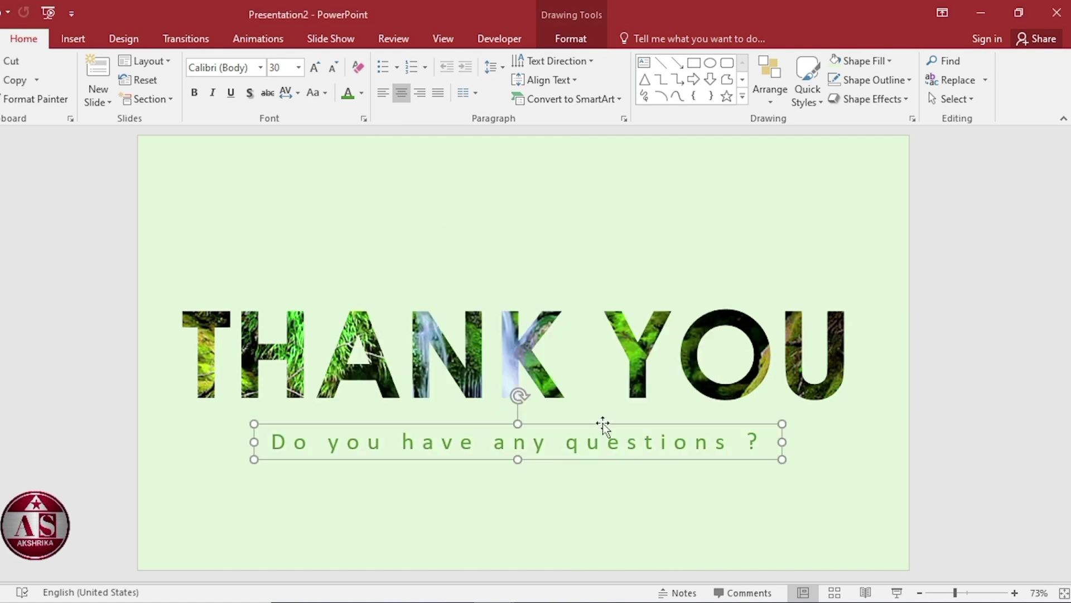
click(583, 35)
click(789, 61)
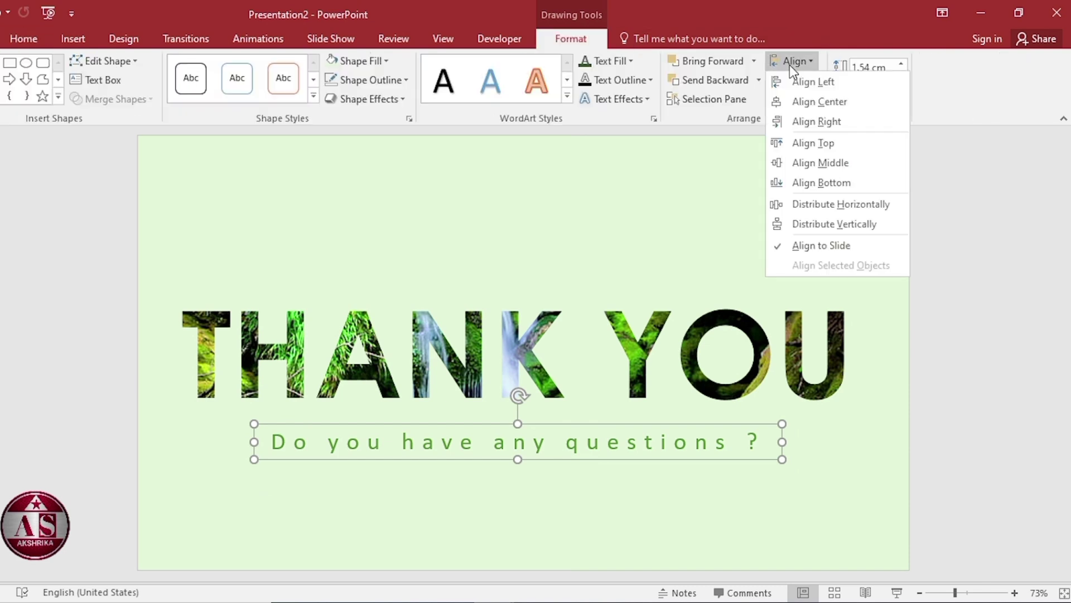
click(803, 100)
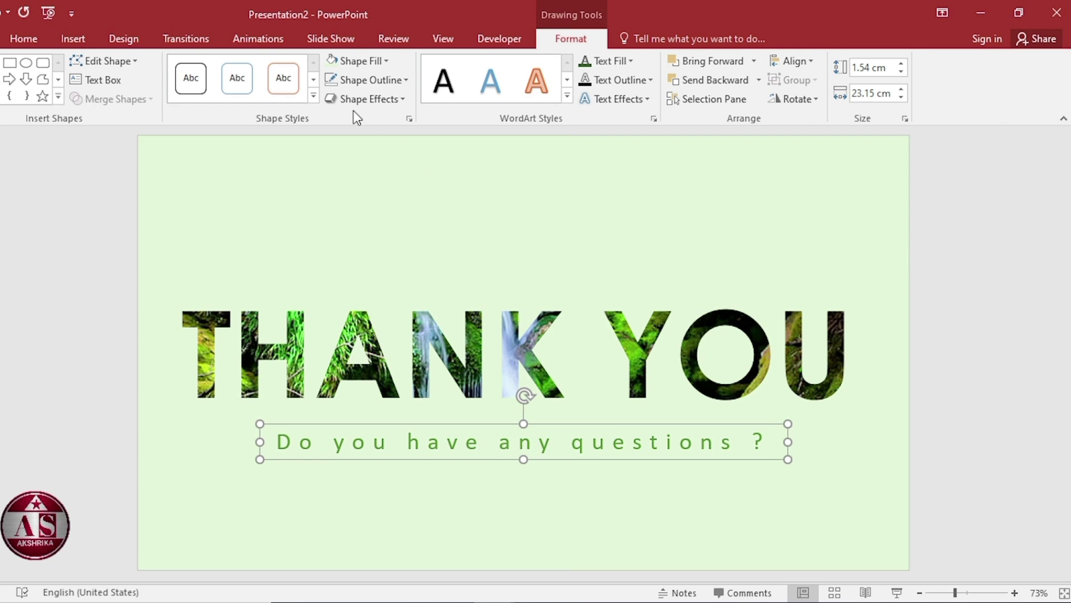
Step: Draw a thin green rectangle bar at the slide's right edge with no outline
click(67, 39)
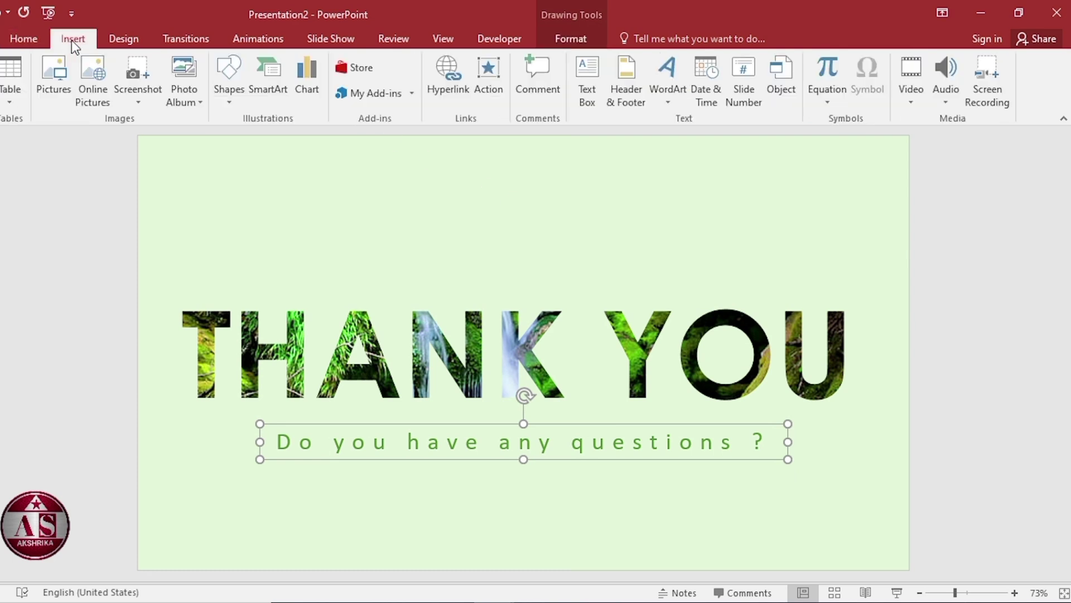
click(226, 81)
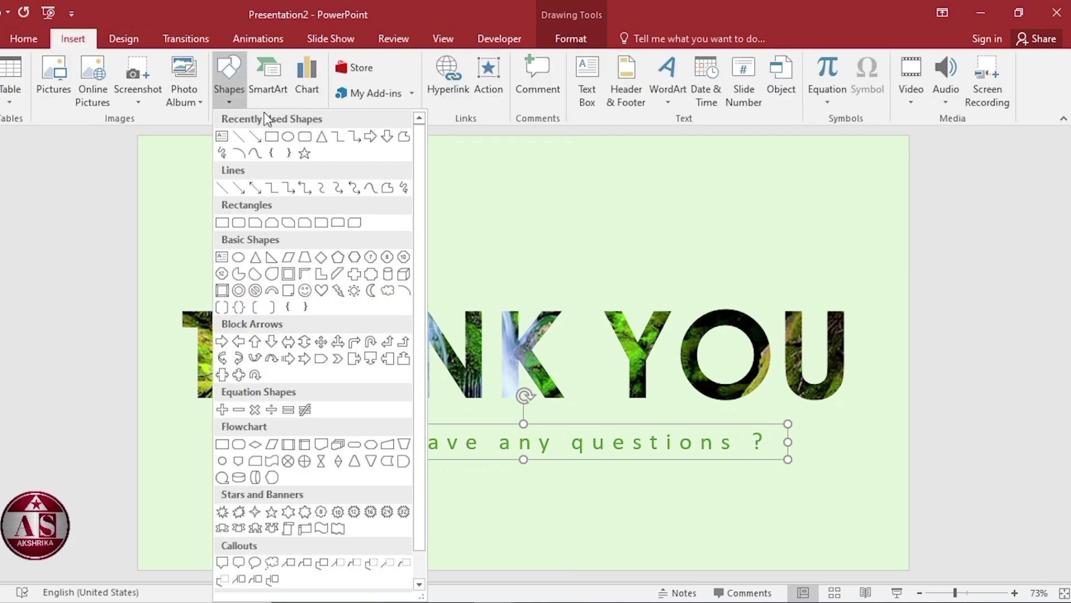
click(305, 137)
drag(925, 194, 942, 427)
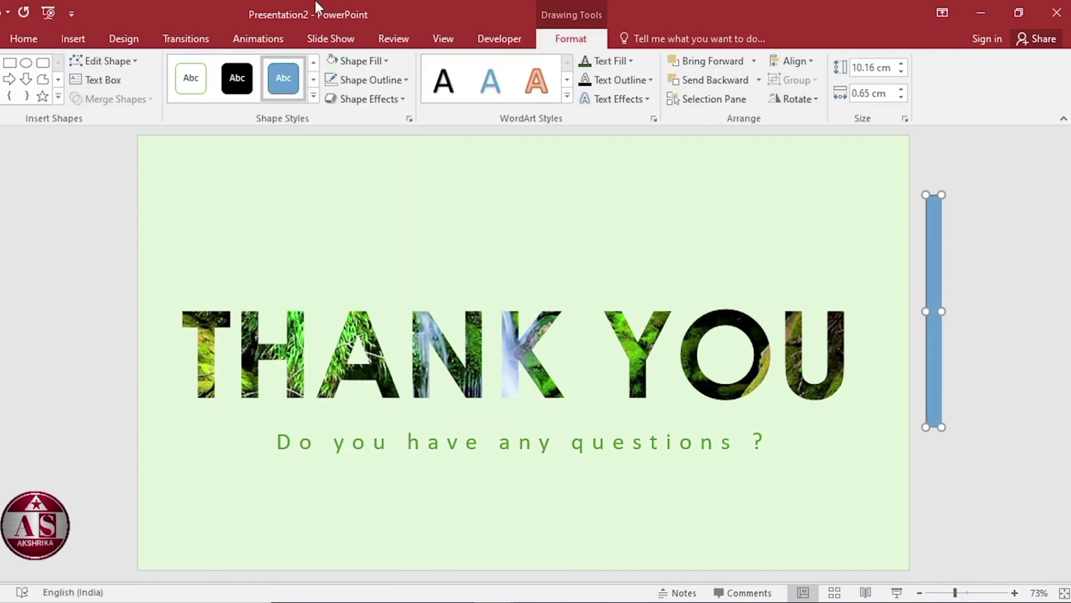
click(368, 65)
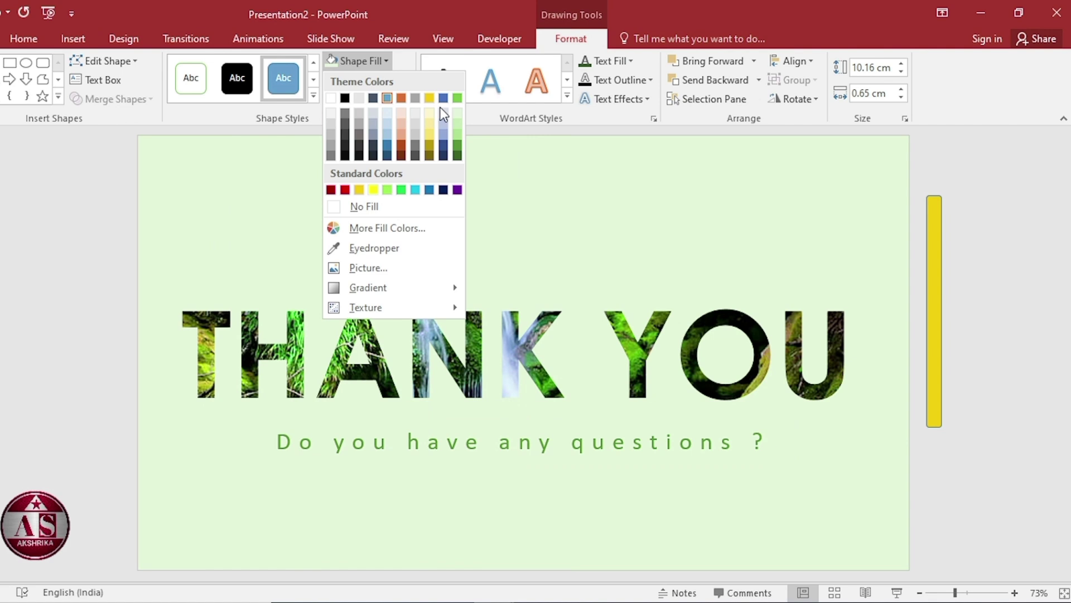
click(457, 147)
click(394, 82)
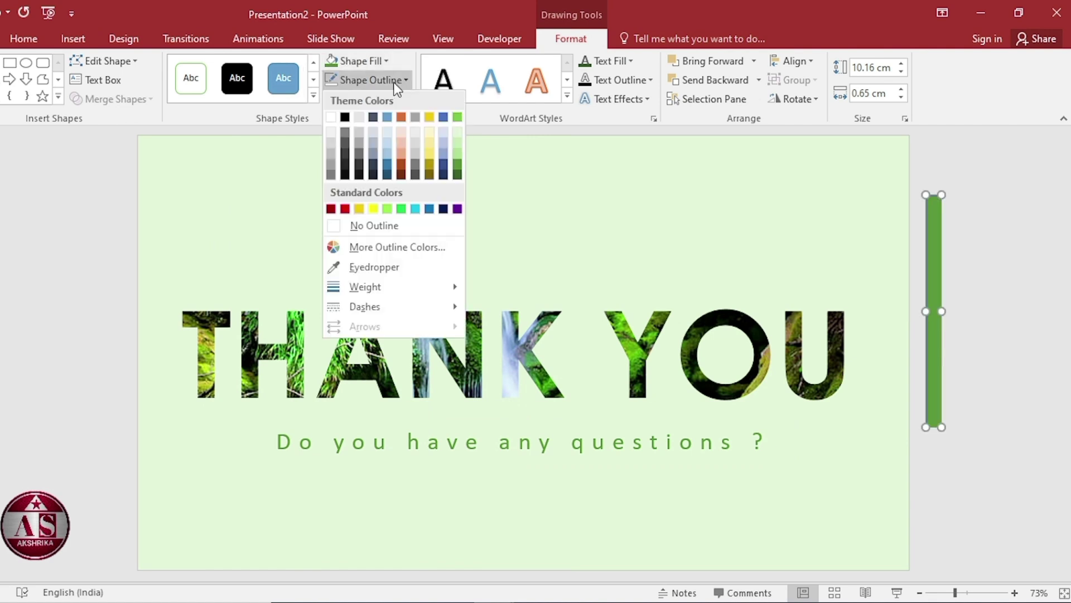
click(387, 231)
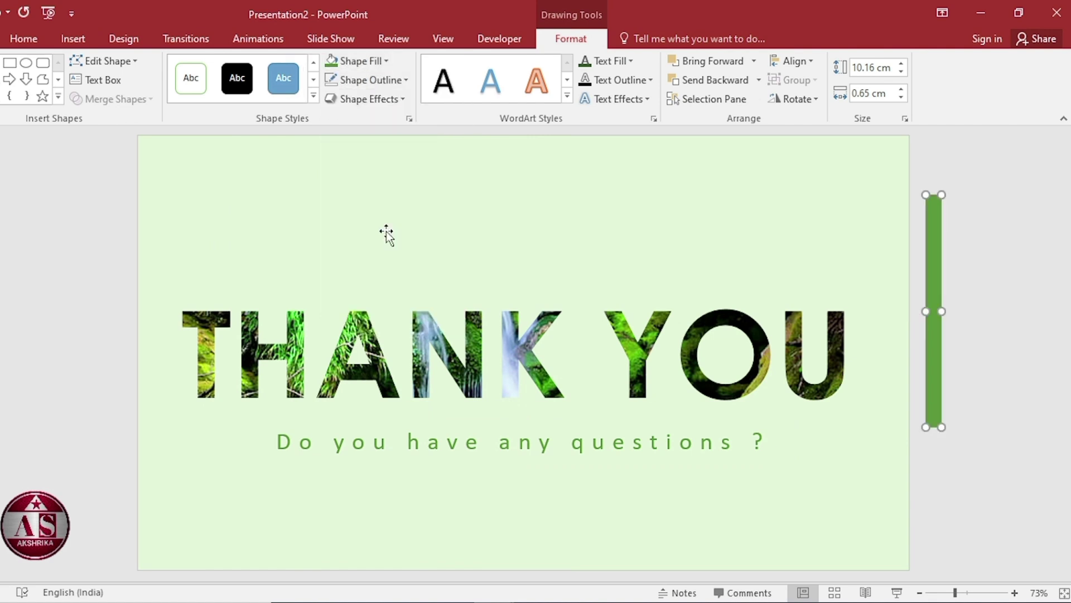
Step: Size the bar to 13 cm high by 0.6 cm wide and centre it vertically
click(872, 68)
text(13)
key(Return)
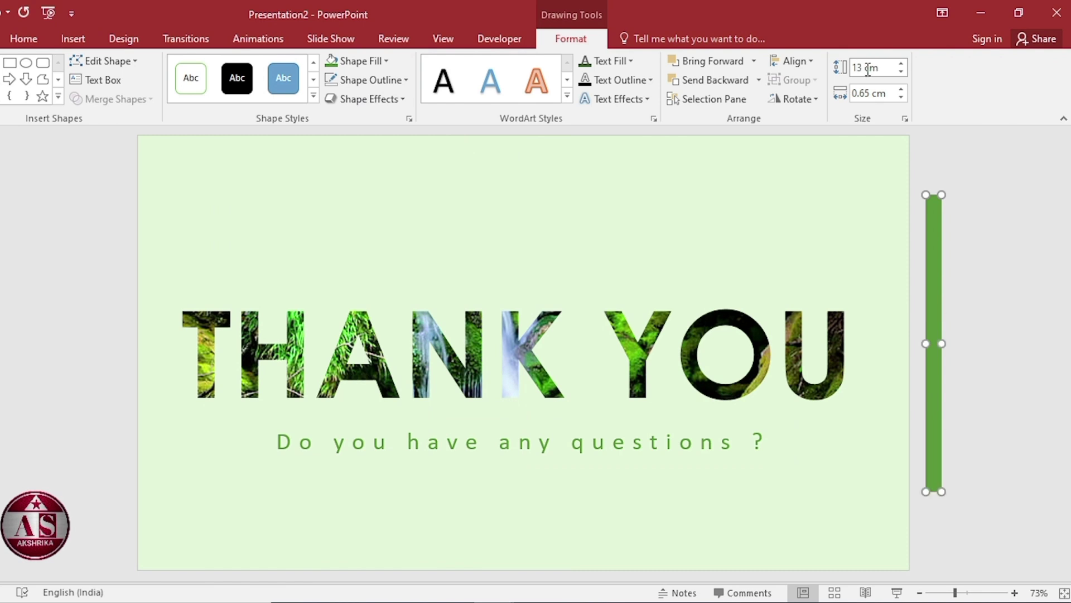
click(870, 93)
text(0.6)
key(Return)
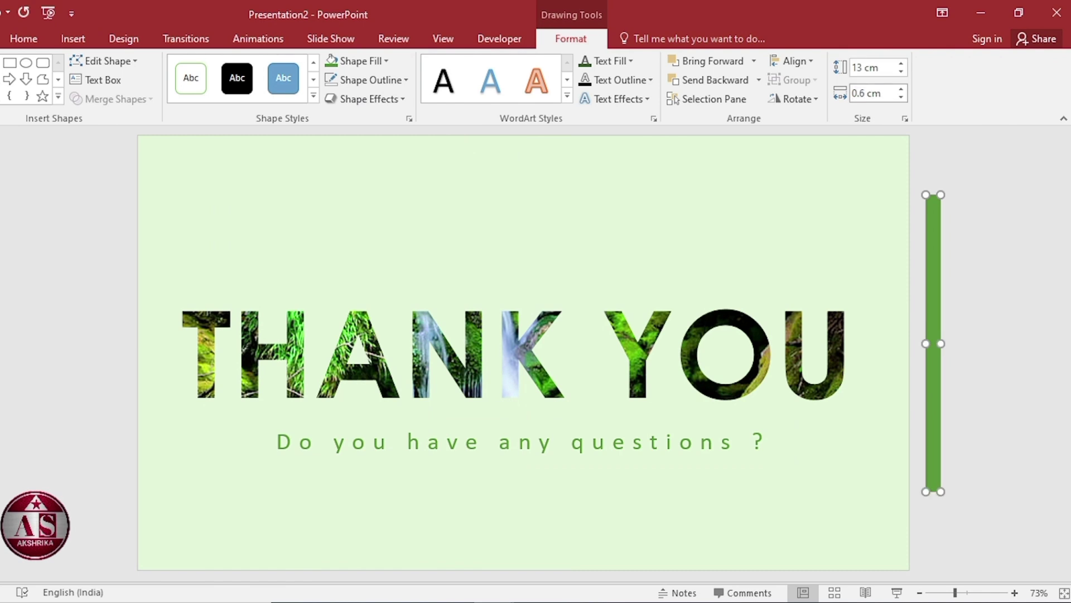
click(776, 63)
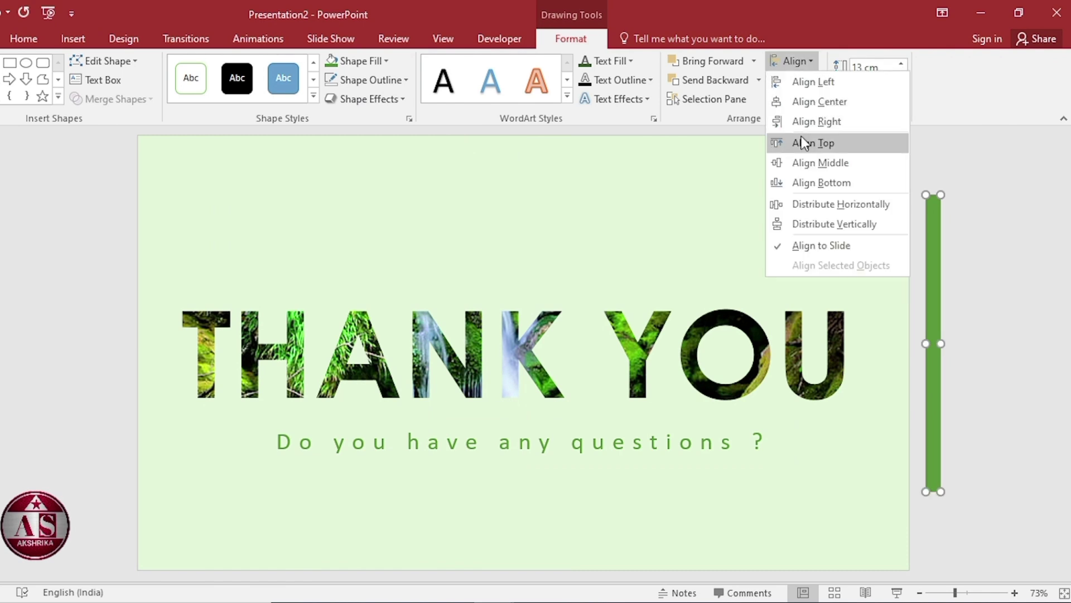
click(804, 161)
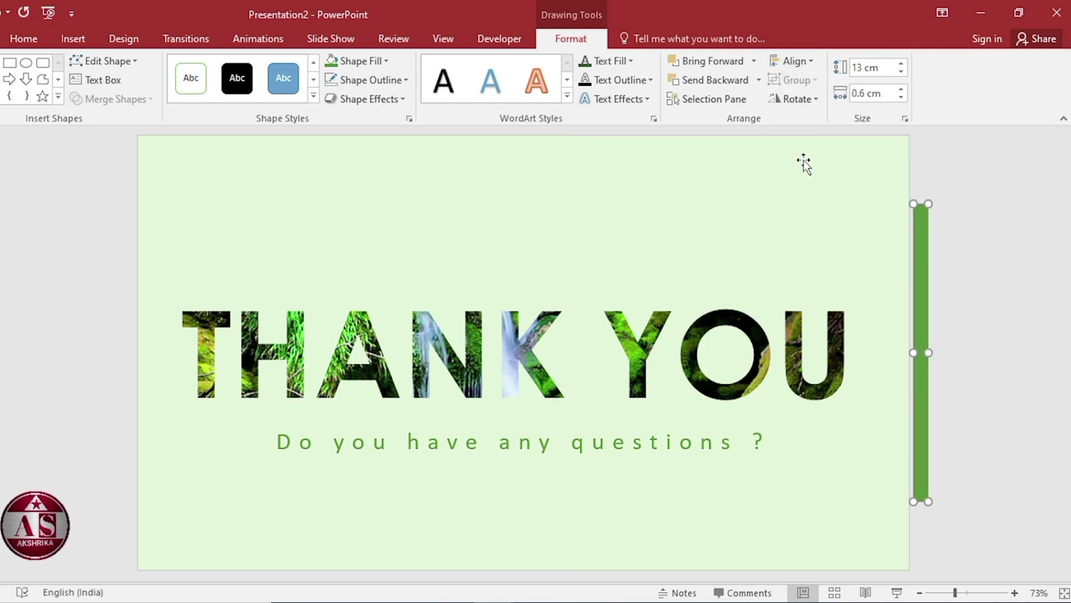
Step: Insert the NATURE.jpg picture onto the slide
click(81, 37)
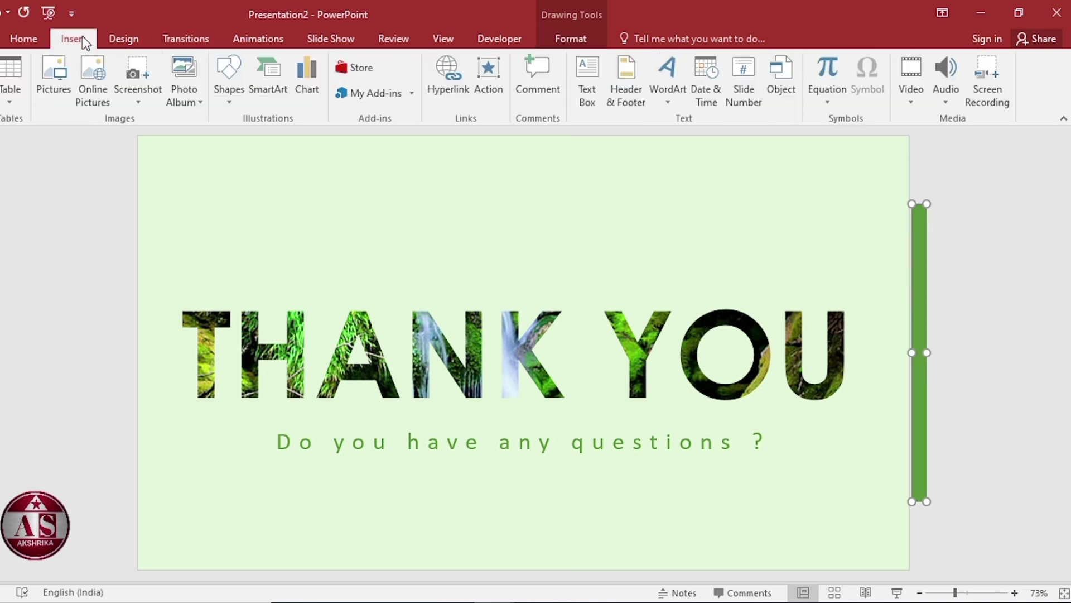
click(56, 73)
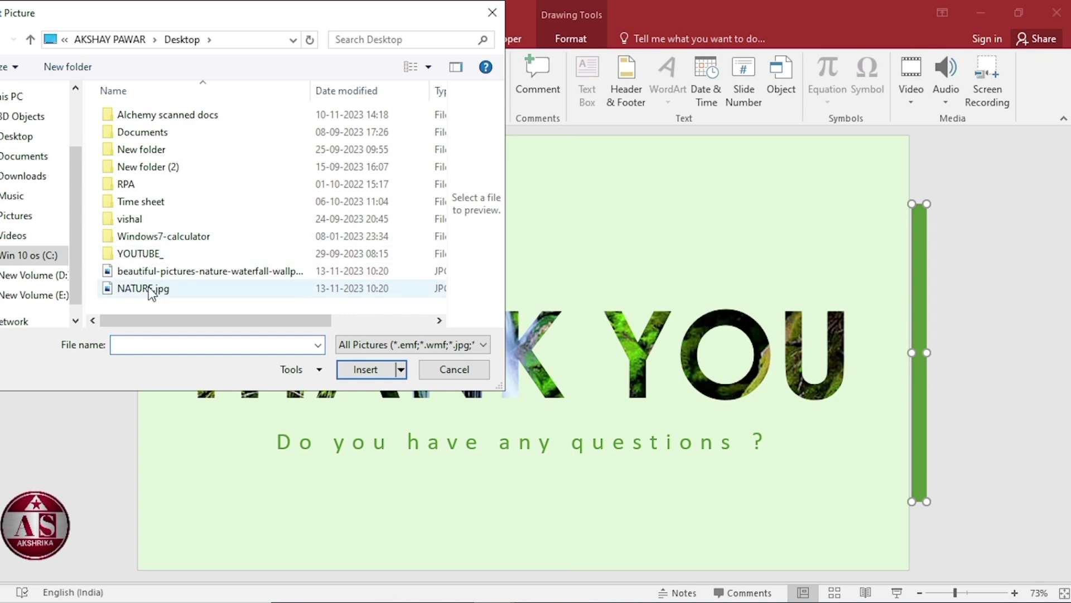
click(151, 291)
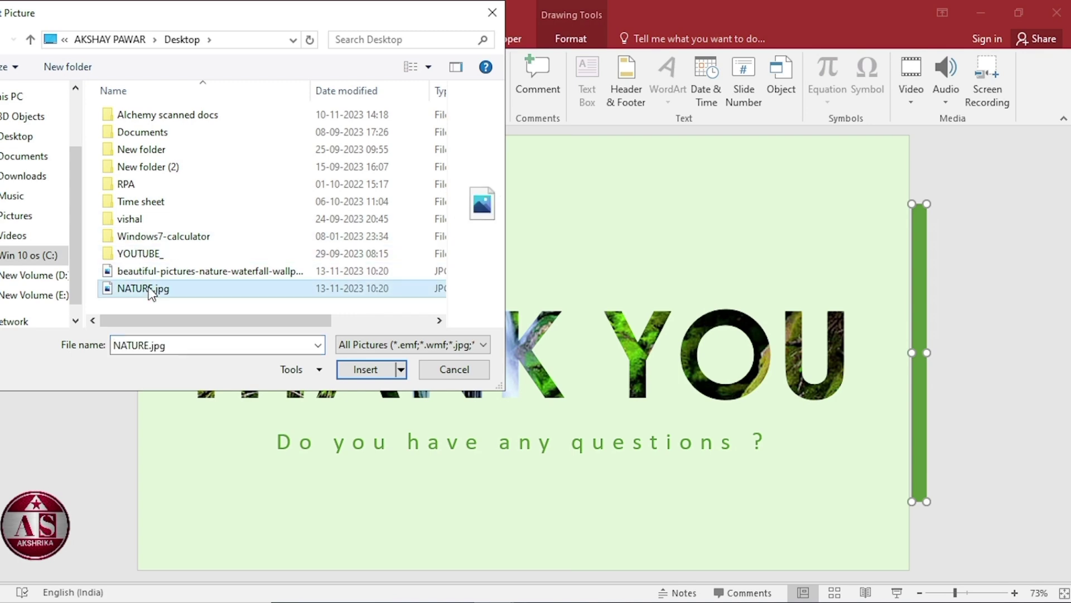
click(366, 370)
Step: Enlarge the NATURE.jpg photo to 17.06 × 29.85 cm, centre it, then nudge it right
drag(281, 292, 209, 288)
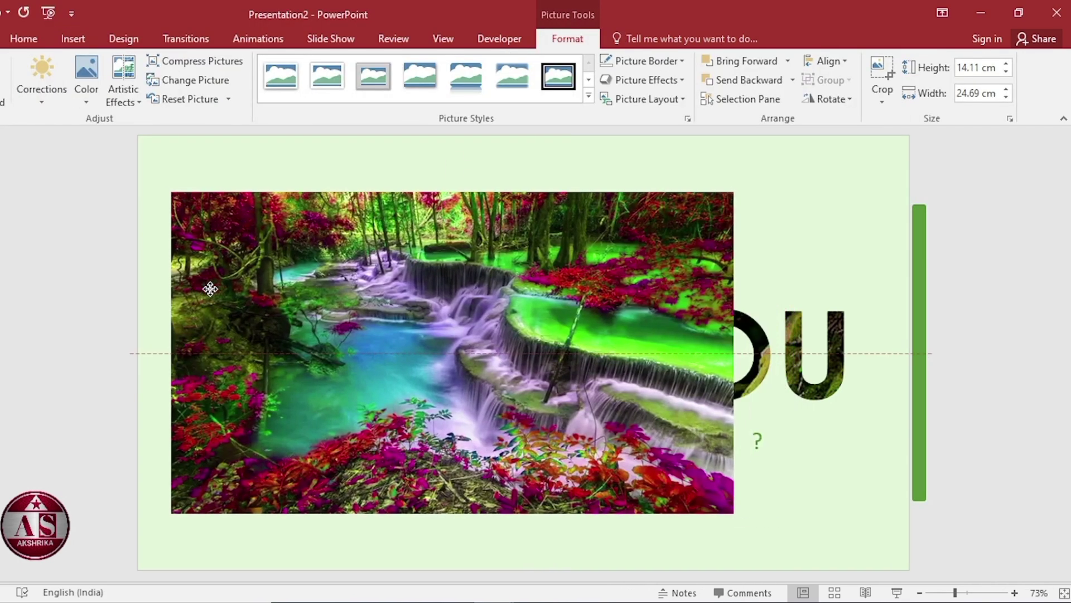
drag(734, 514, 840, 544)
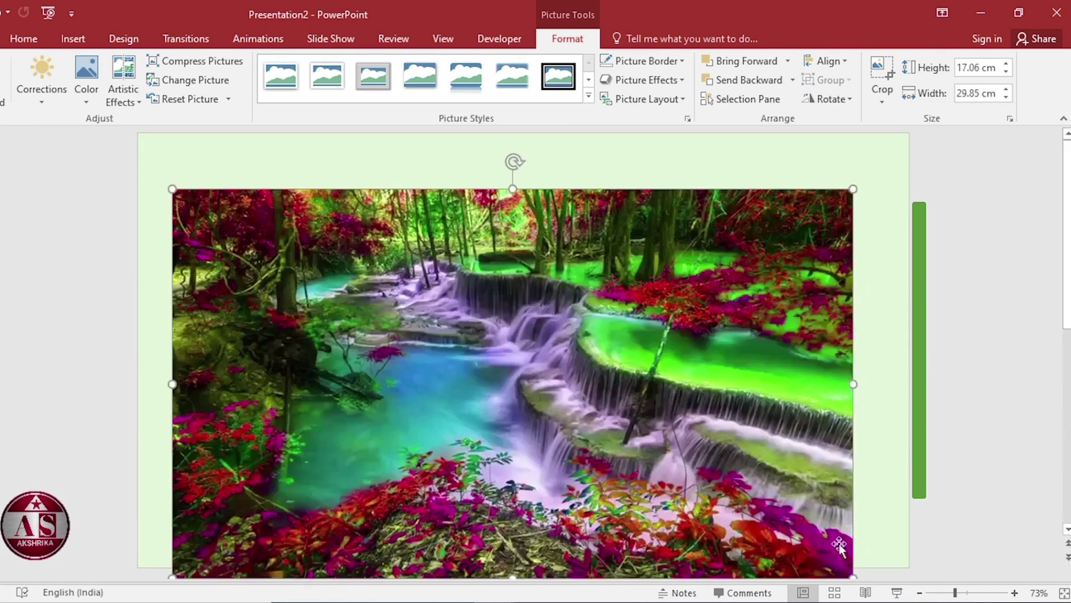
click(828, 61)
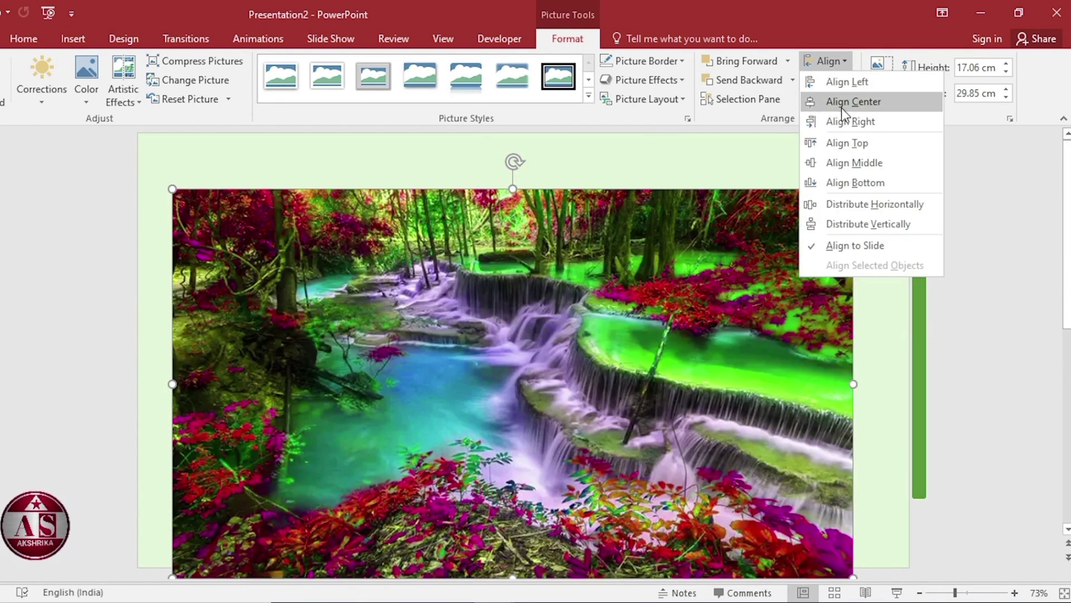
click(841, 109)
click(814, 59)
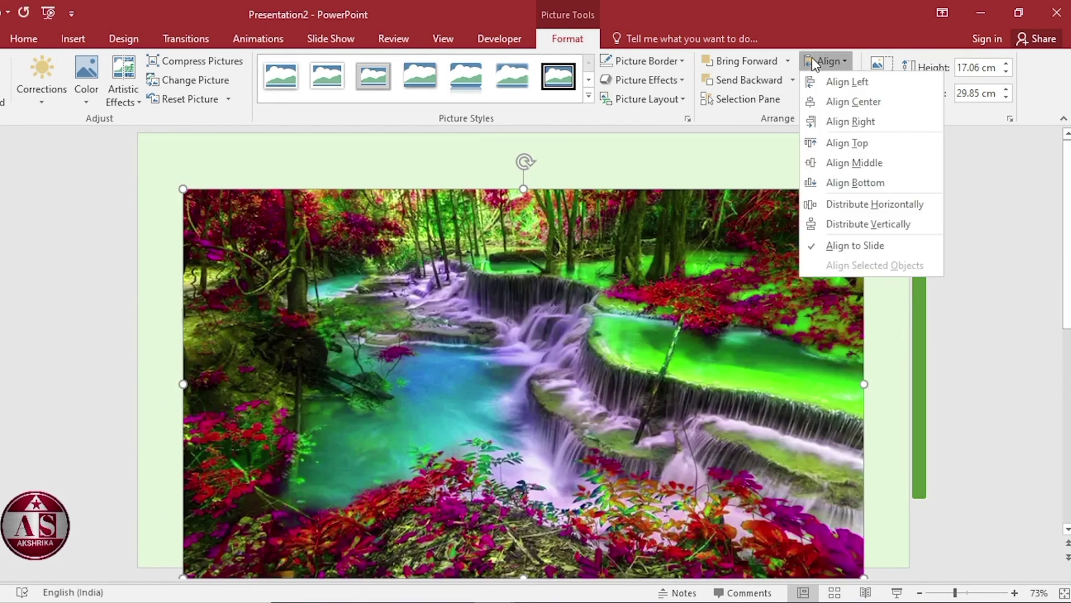
click(854, 163)
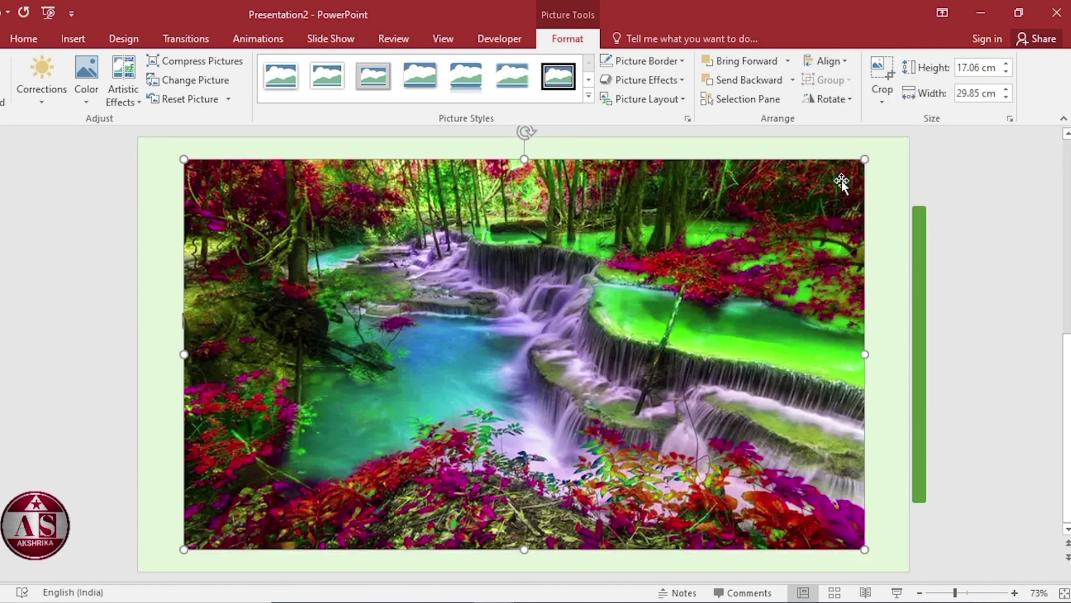
key(Right)
key(Right)
key(Right)
key(Right)
key(Right)
key(Right)
key(Right)
key(Right)
key(Right)
key(Right)
Step: Push the photo further right off the slide, send it to back, and select the green bar
key(Right)
key(Right)
key(Right)
key(Right)
key(Right)
key(Right)
key(Right)
key(Right)
key(Right)
key(Right)
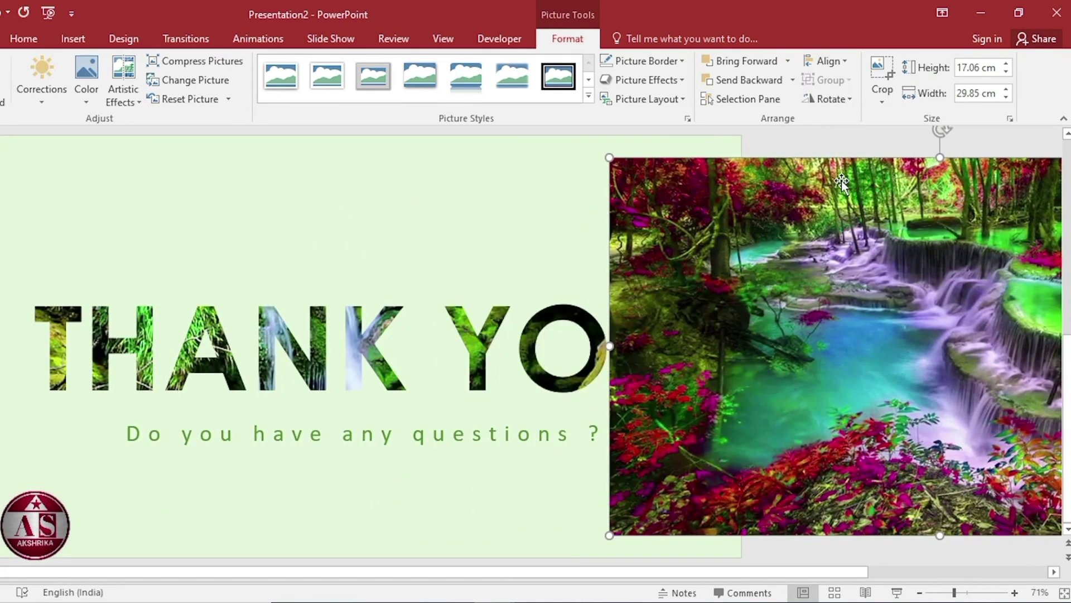
key(Right)
key(Right)
key(Right)
key(Right)
key(Right)
key(Right)
key(Right)
key(Right)
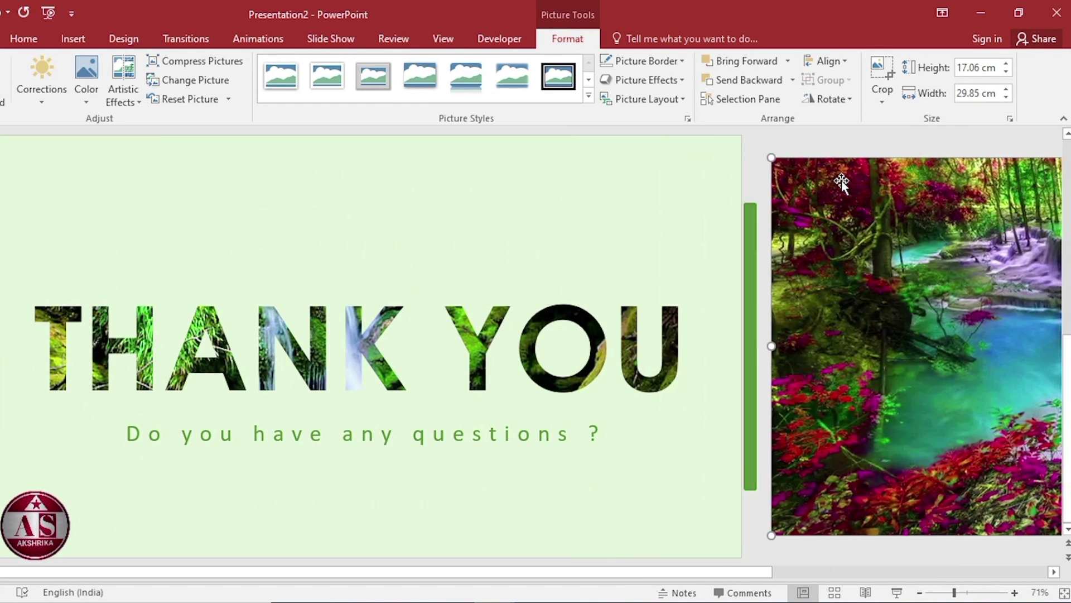
right_click(859, 363)
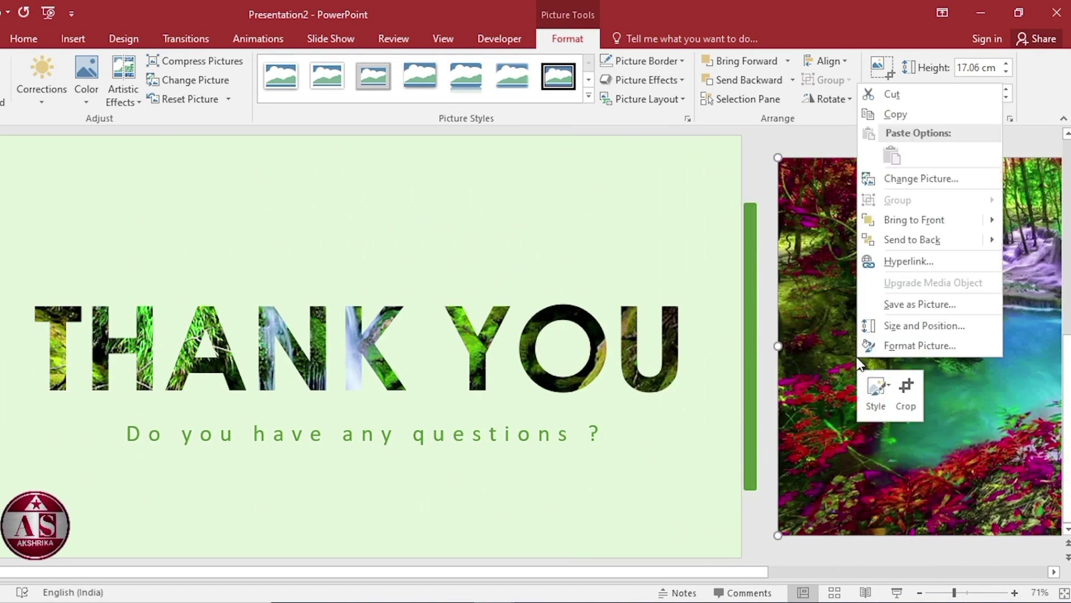
click(910, 244)
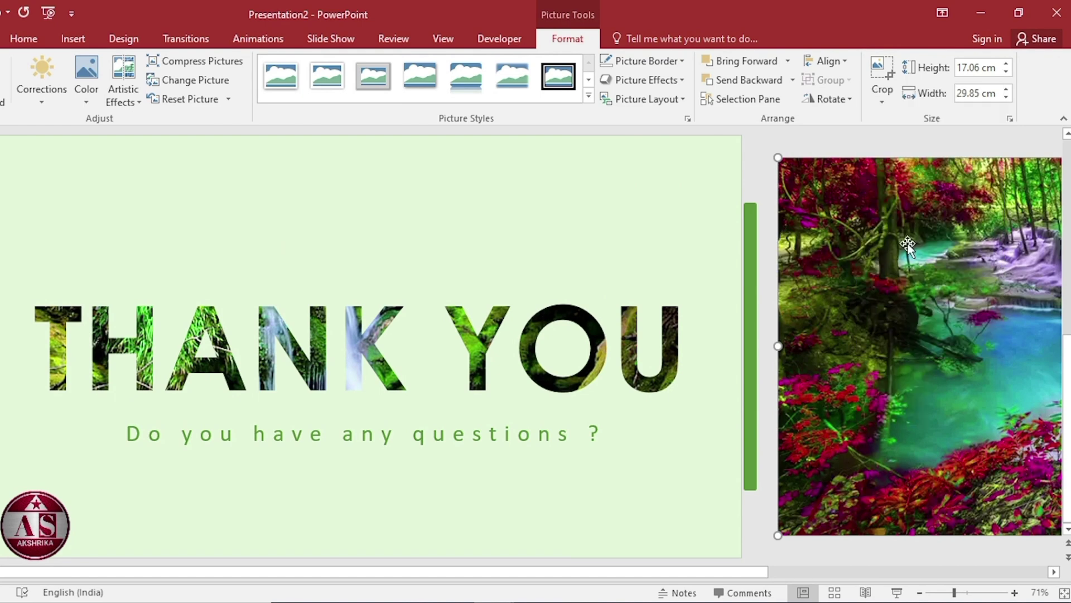
click(752, 371)
Step: Give the green bar and waterfall photo a Lines motion path running to the left
shift+click(854, 349)
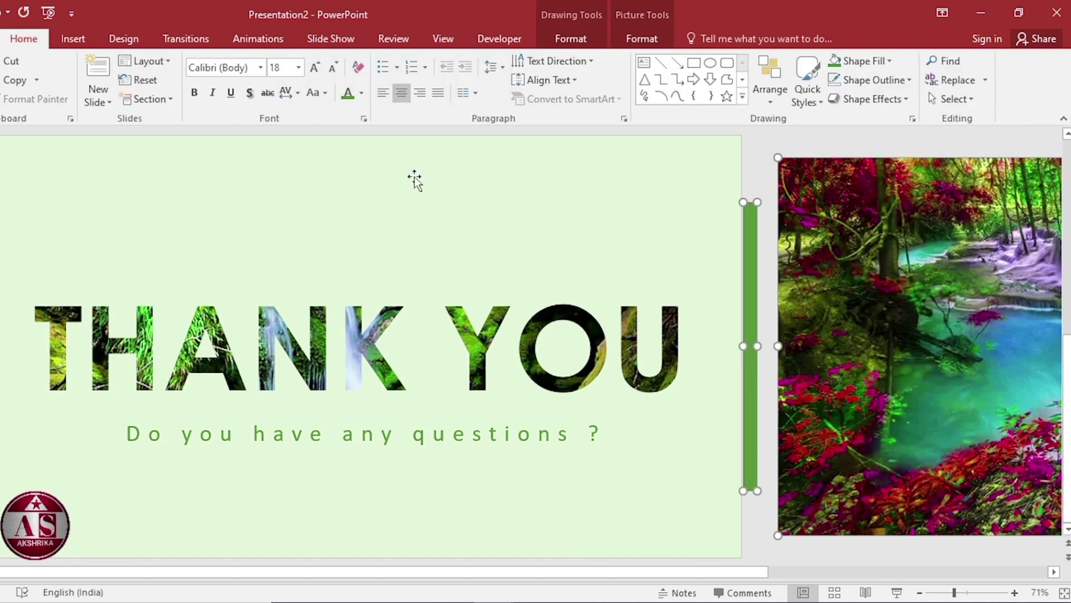
click(264, 40)
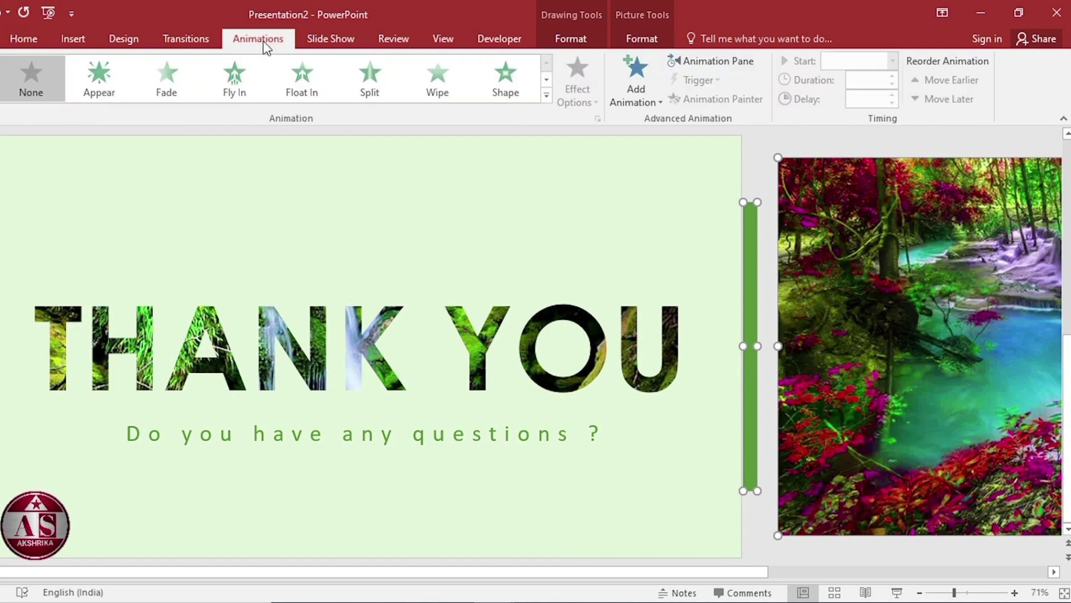
click(641, 98)
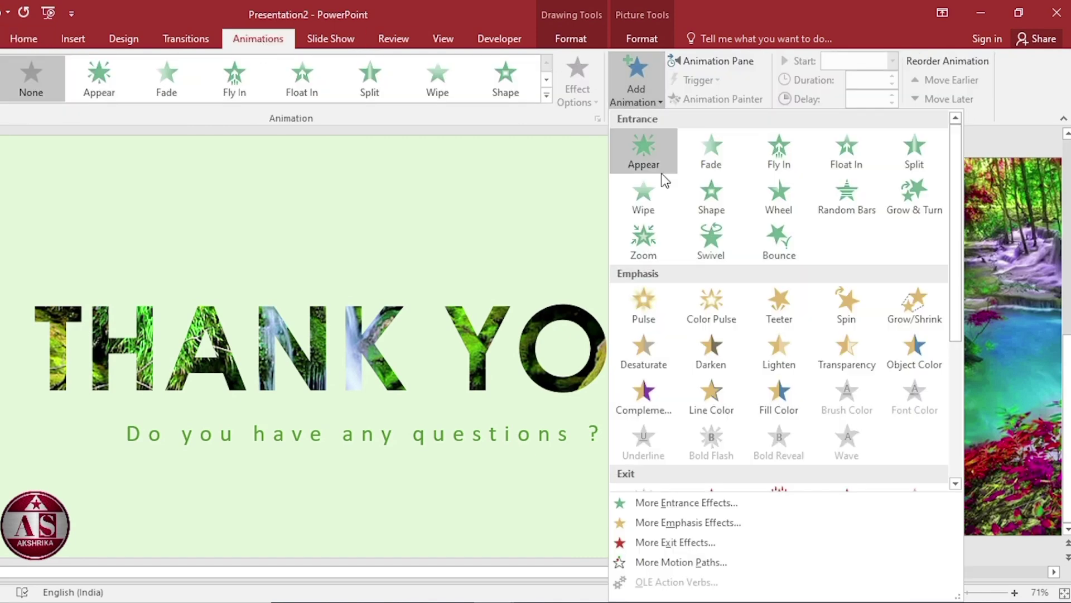
scroll(768, 412, down, 3)
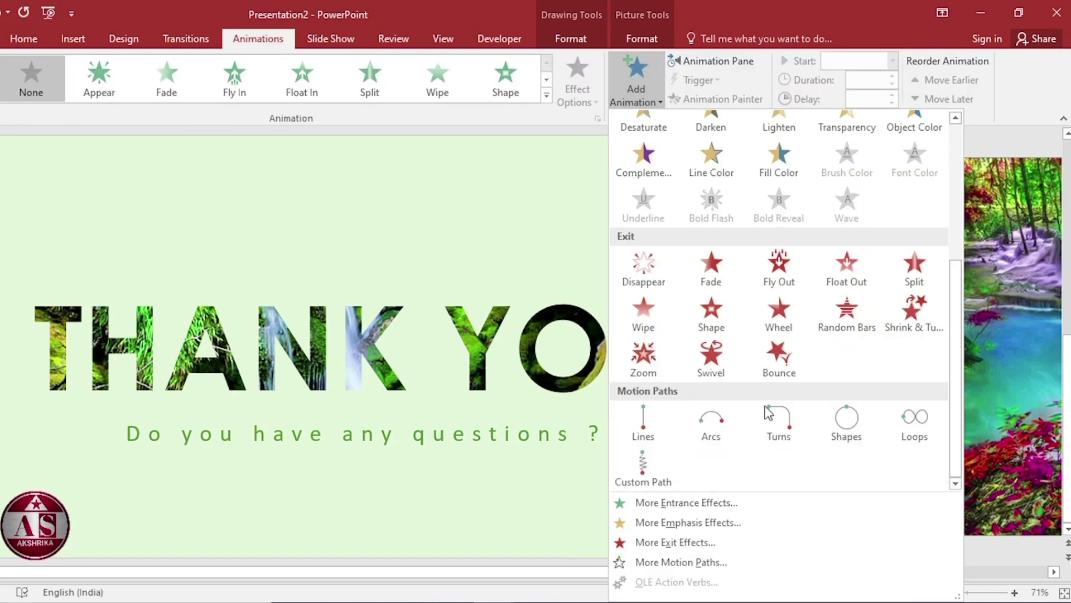
click(641, 427)
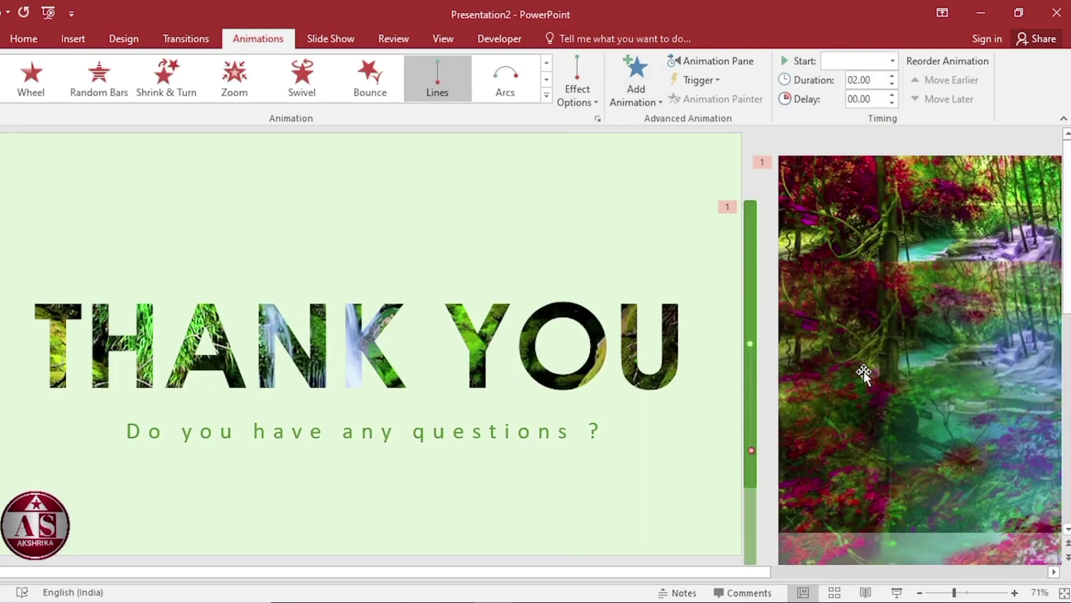
click(567, 99)
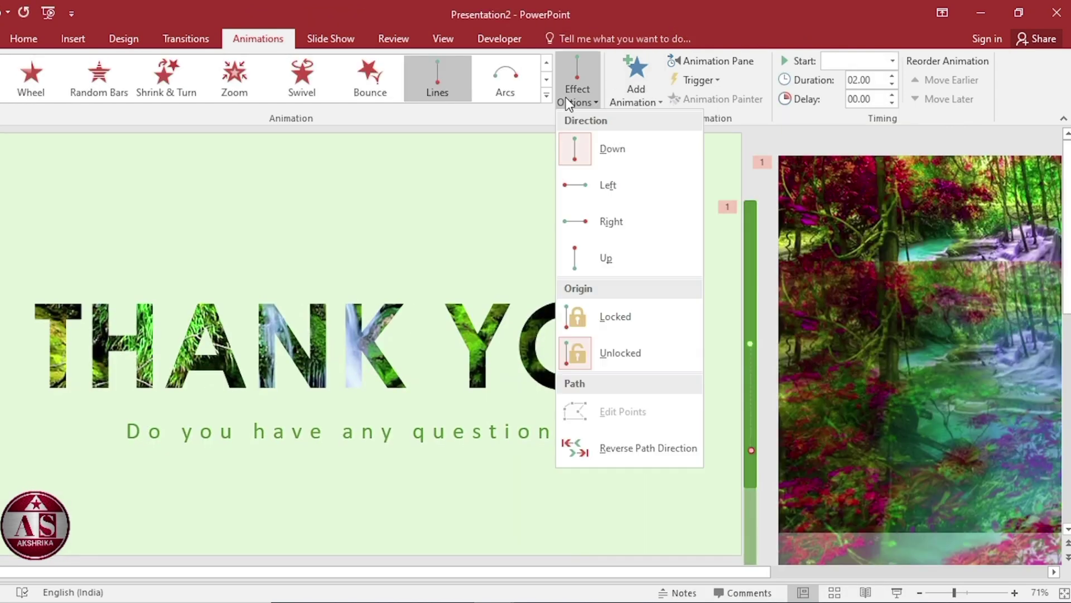
click(595, 188)
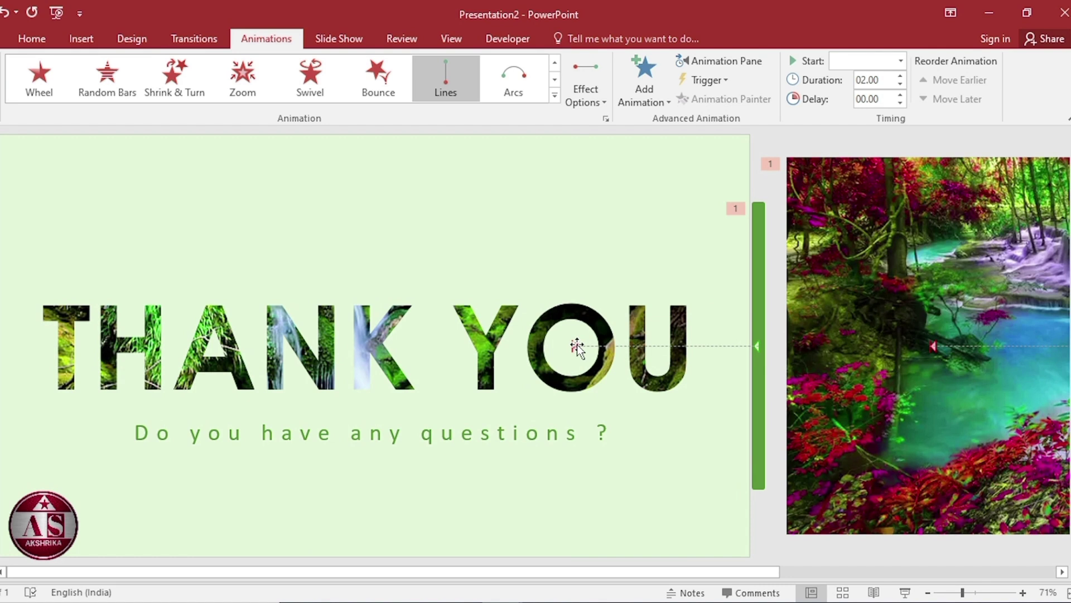
Step: Stretch the bar's motion path end to the slide's left edge, then select the picture's path
click(577, 347)
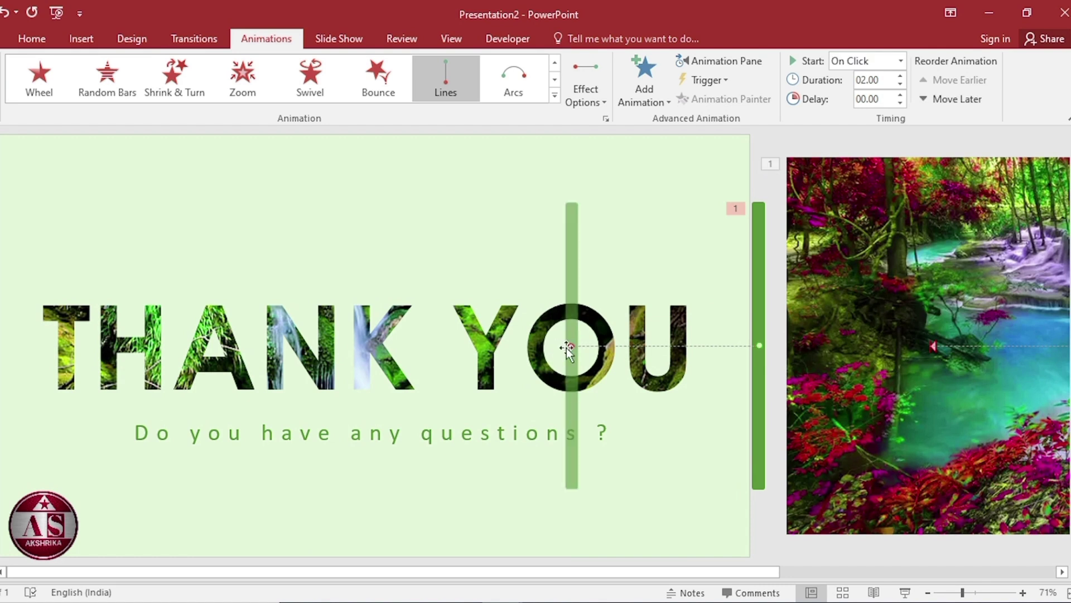
drag(563, 348, 13, 361)
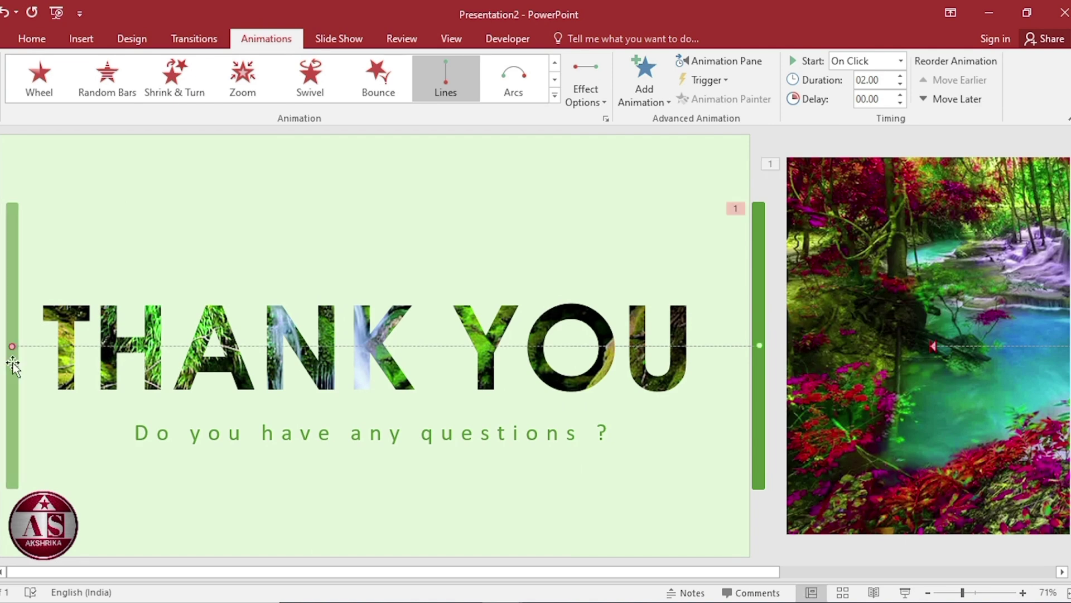
click(935, 348)
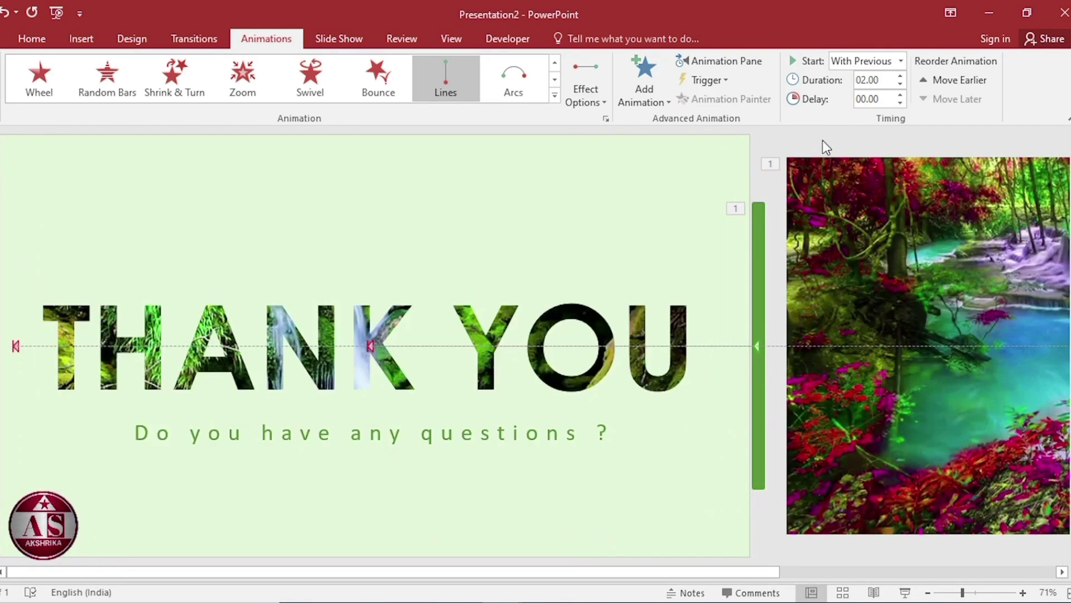
Step: In the Animation Pane, set both bar and picture animations to start With Previous, lasting 10 seconds
click(822, 139)
click(712, 61)
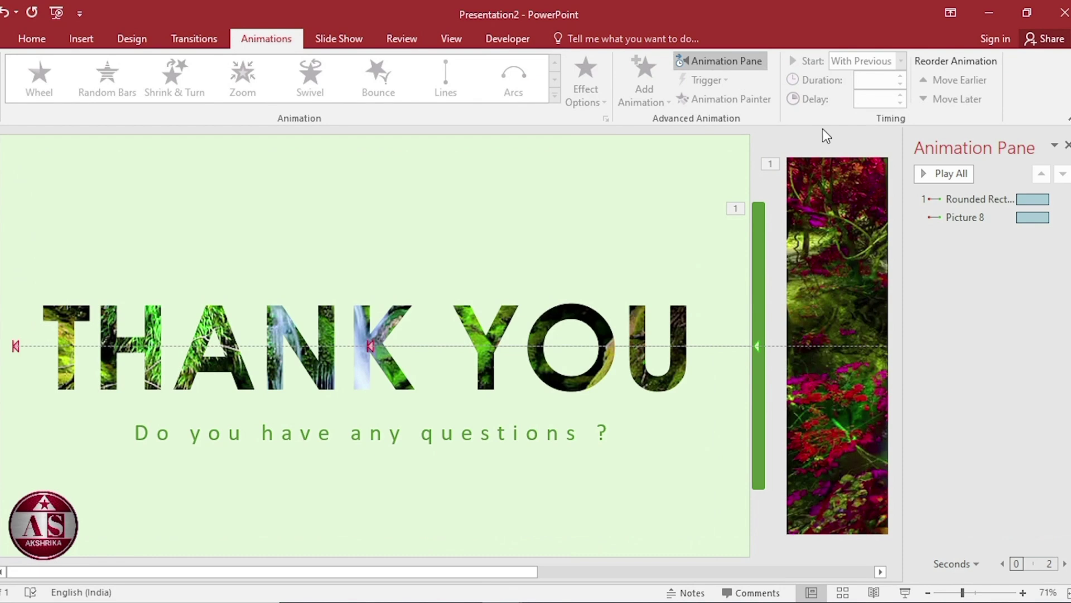
click(976, 201)
click(973, 216)
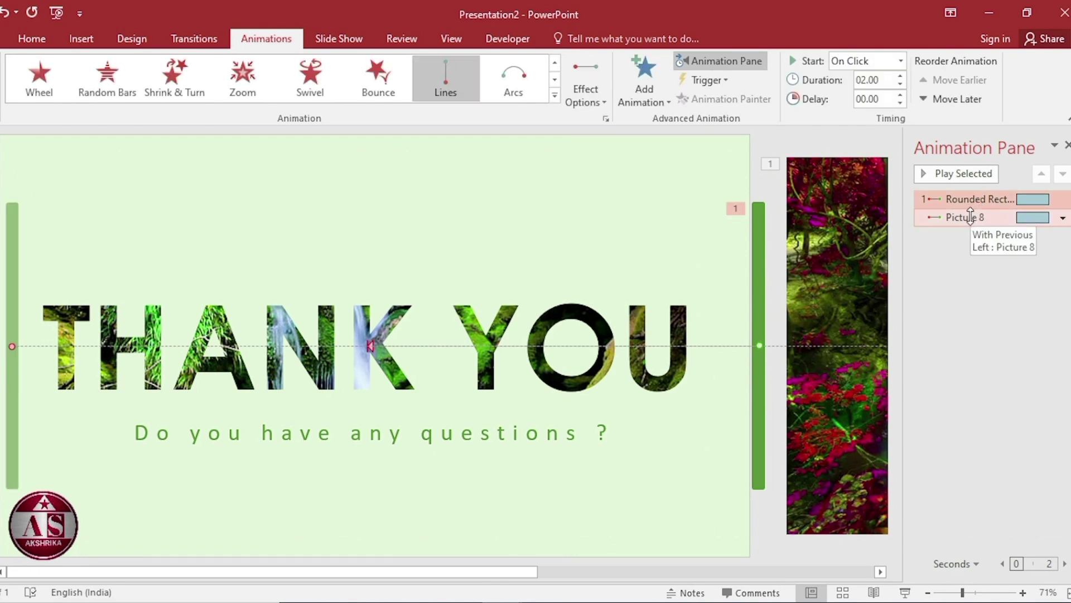
right_click(974, 220)
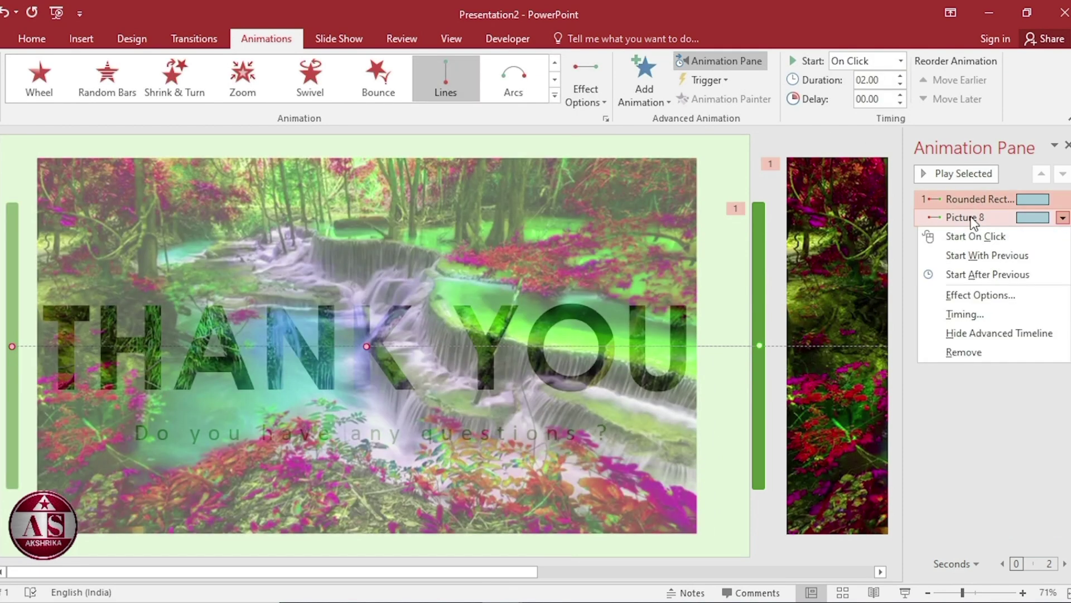
click(973, 313)
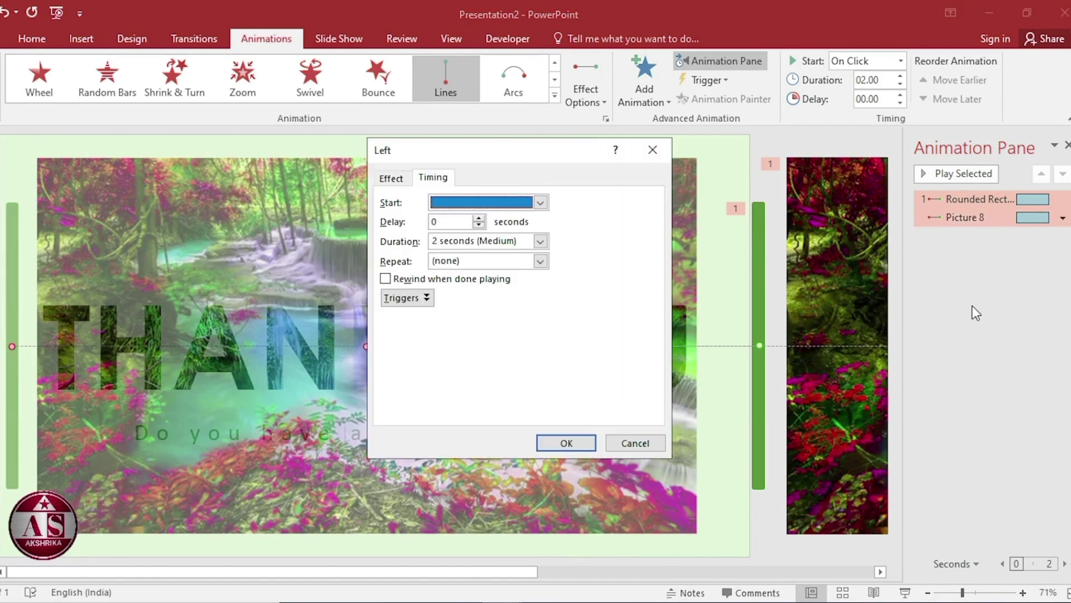
click(540, 204)
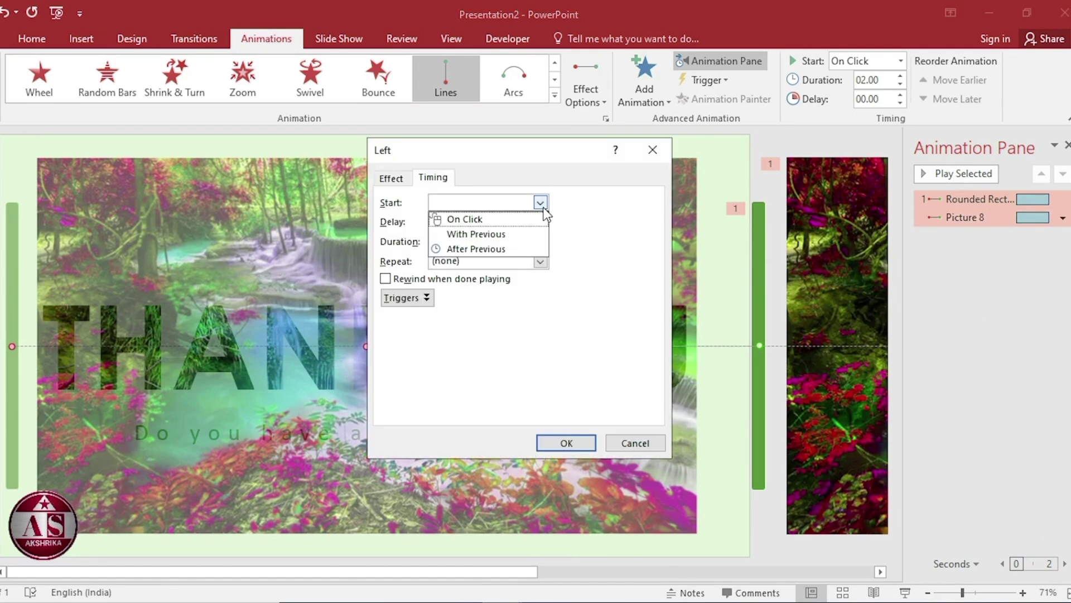
click(505, 235)
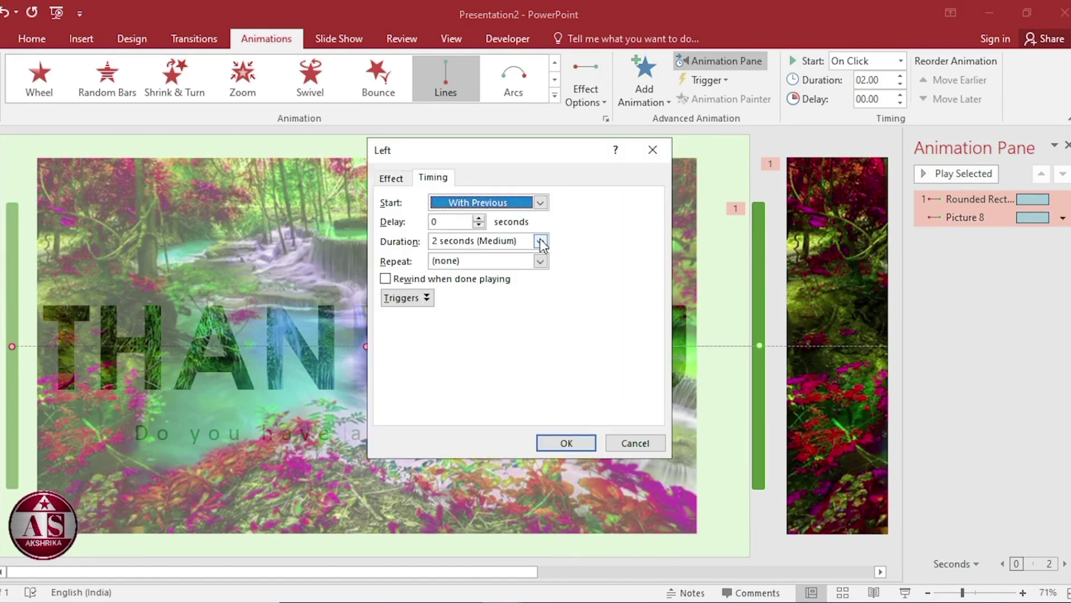
click(540, 241)
click(488, 257)
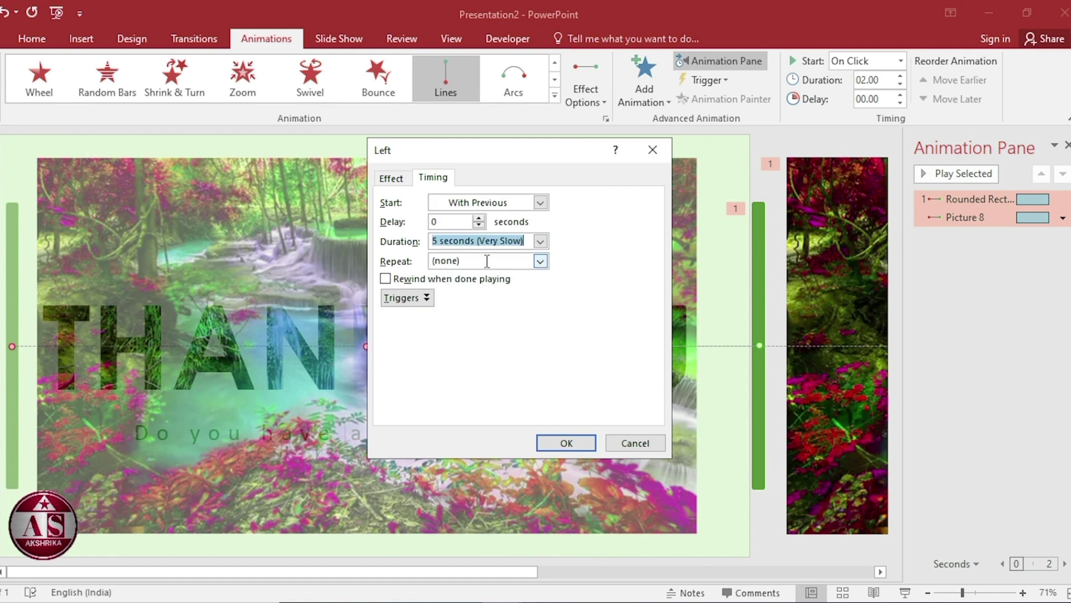
click(439, 244)
key(BackSpace)
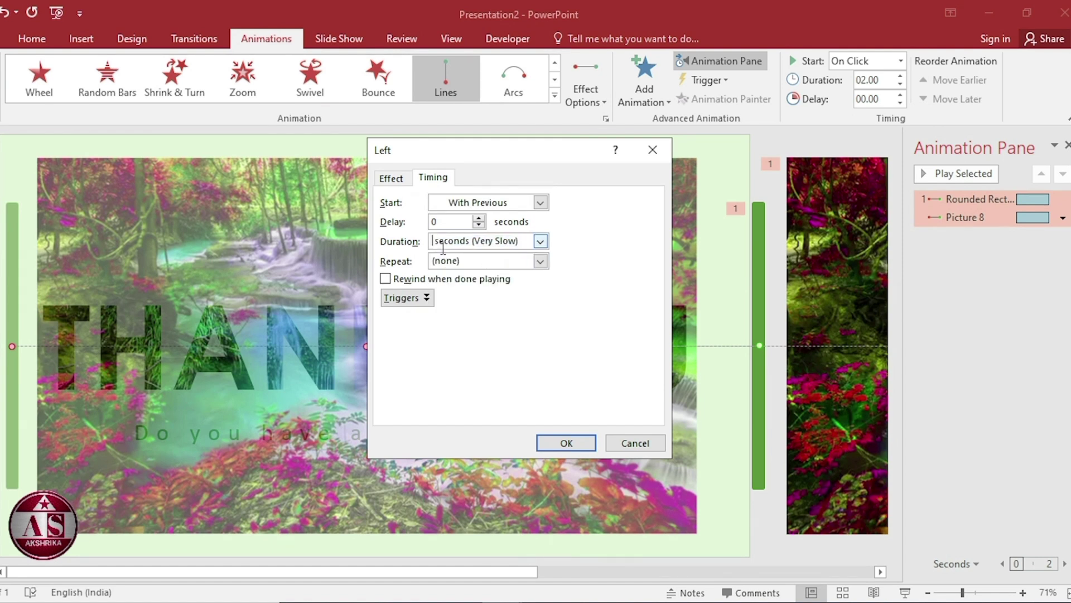
text(10)
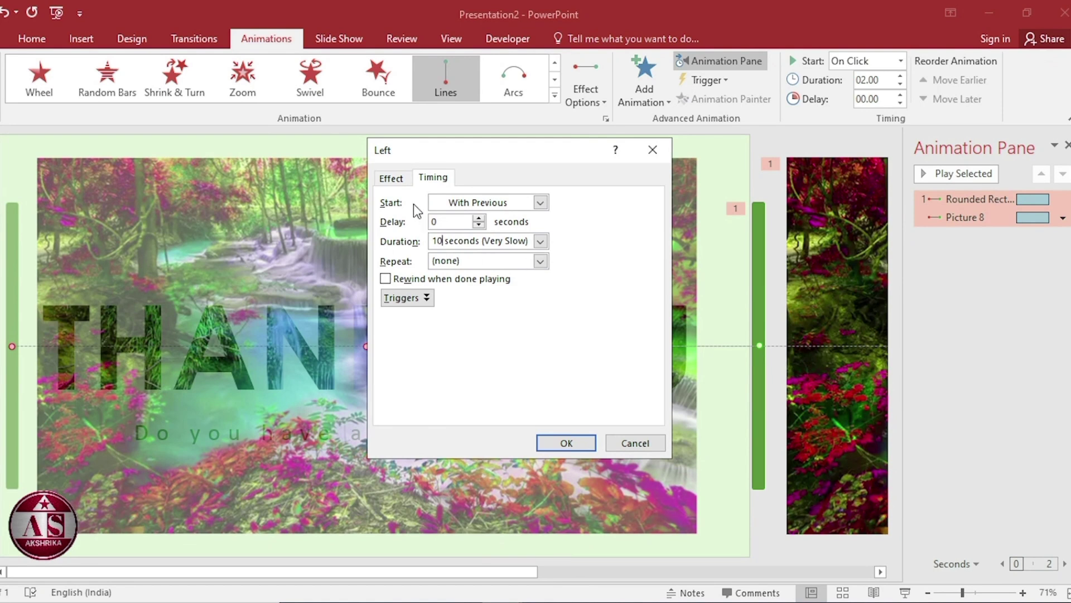
Step: Set the animations' smooth start and smooth end to 0 seconds and apply
click(393, 178)
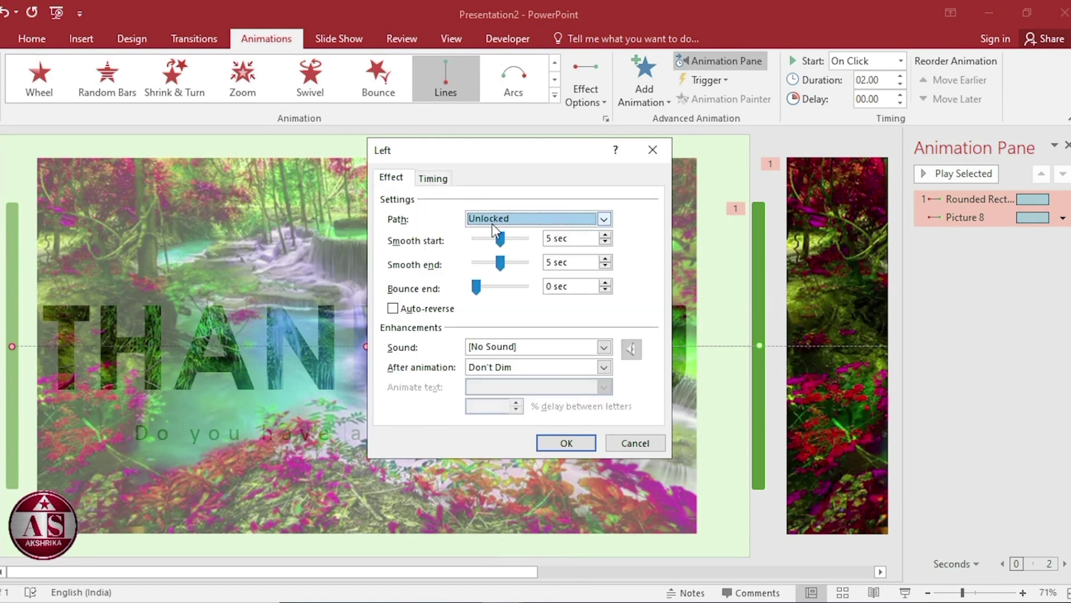
drag(500, 239, 452, 276)
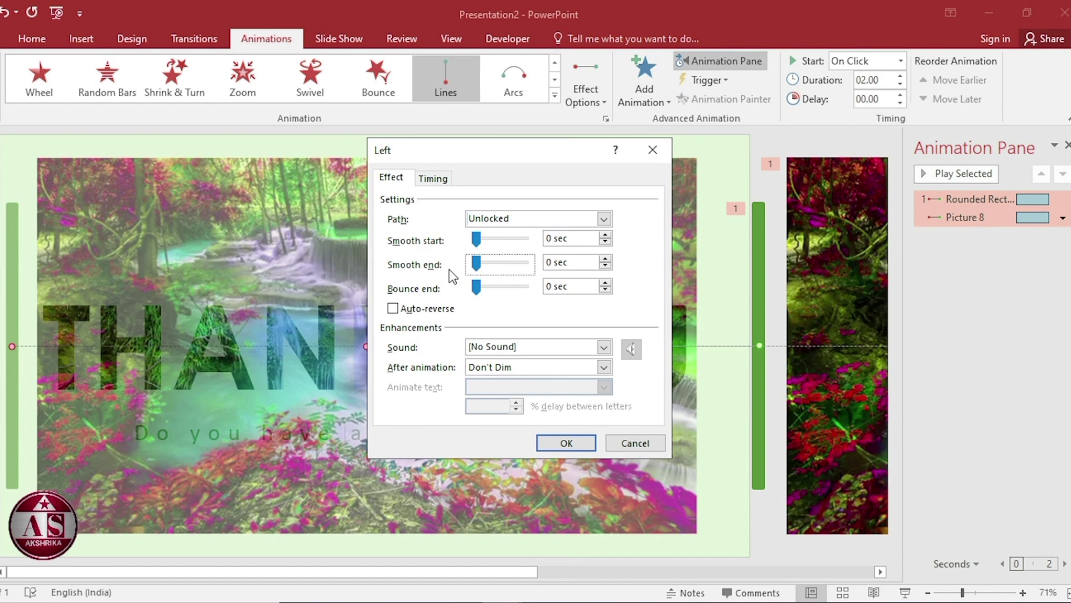
click(556, 443)
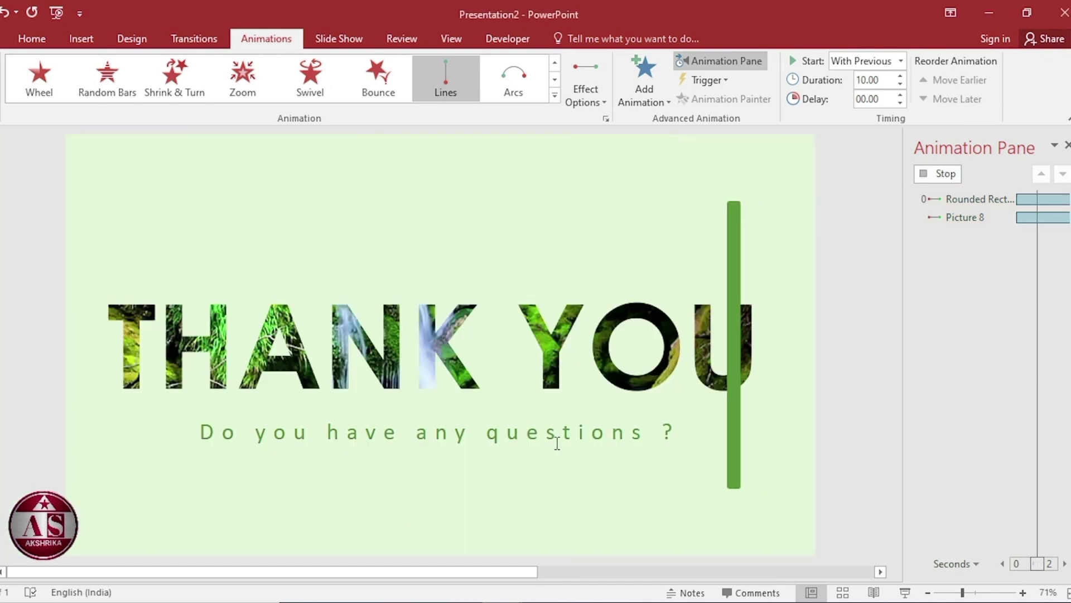
Step: Give the 'Do you have any questions ?' subtitle a Fly In entrance starting After Previous
click(436, 452)
click(398, 434)
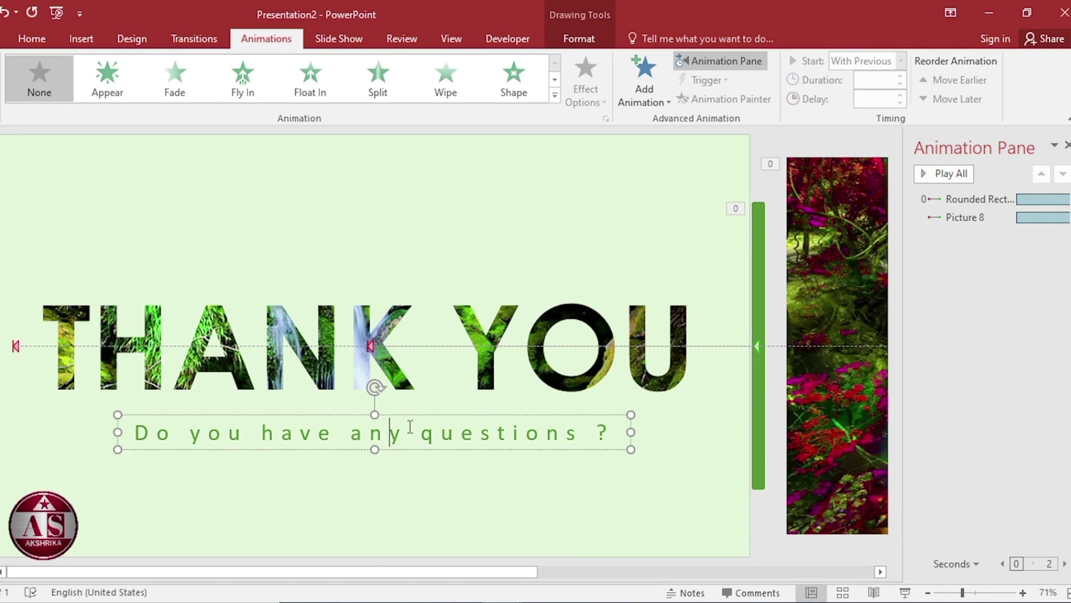
click(409, 428)
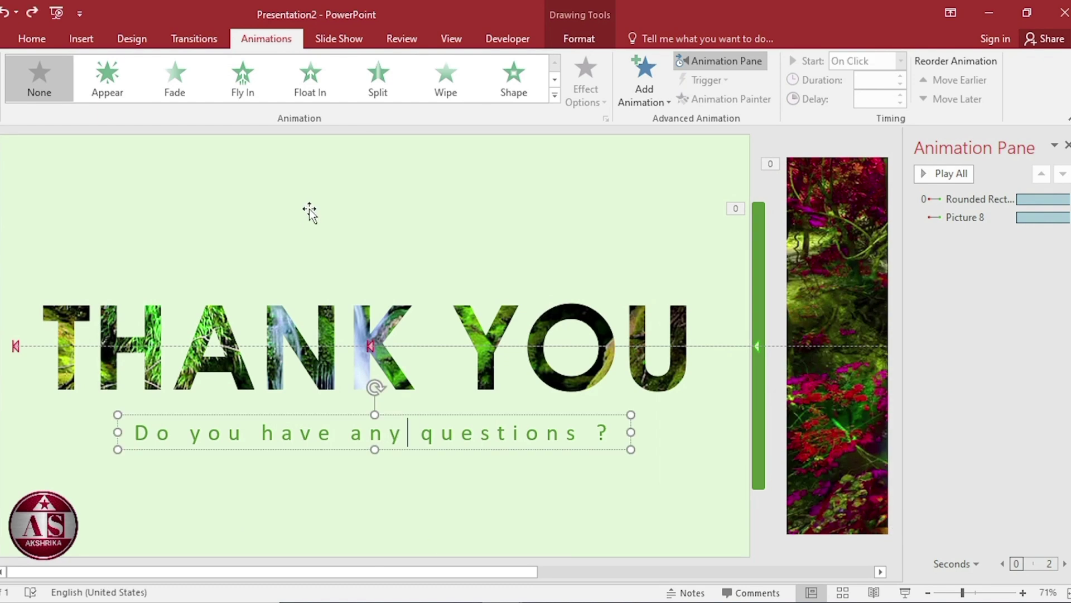
click(241, 78)
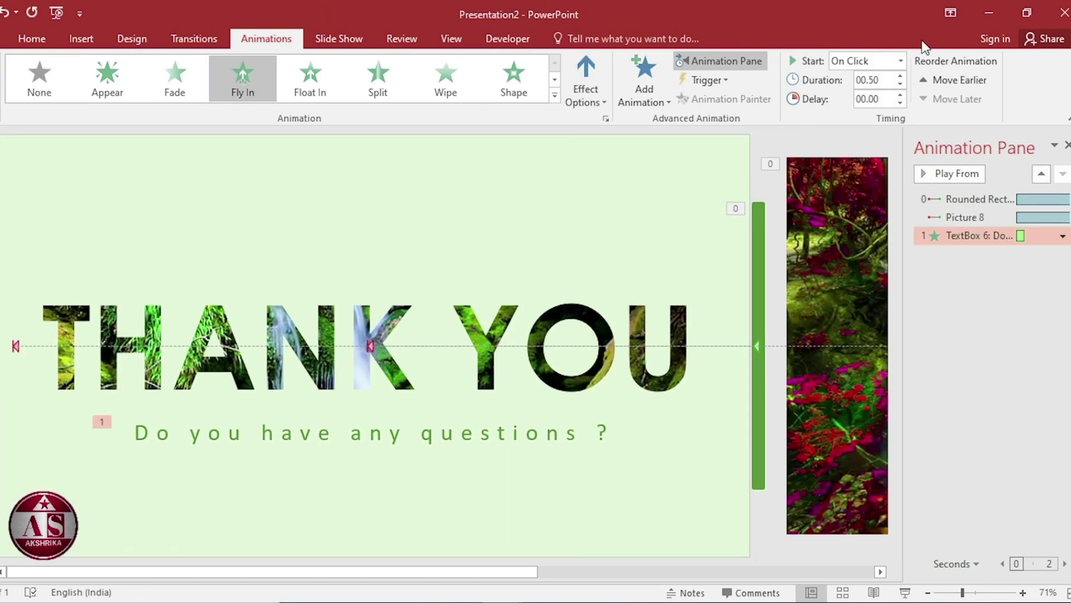
click(908, 58)
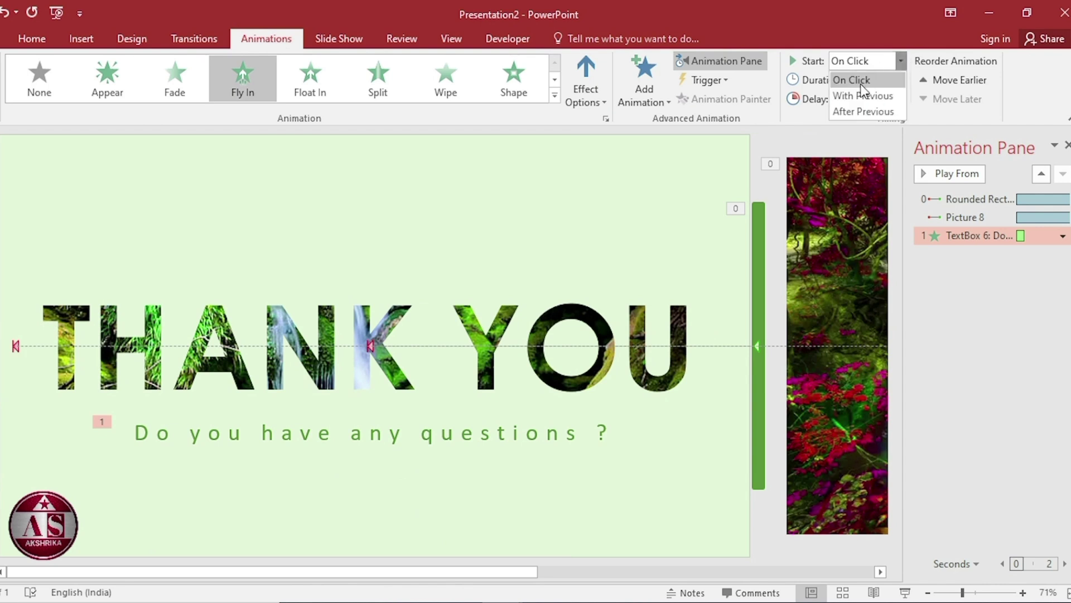
click(865, 112)
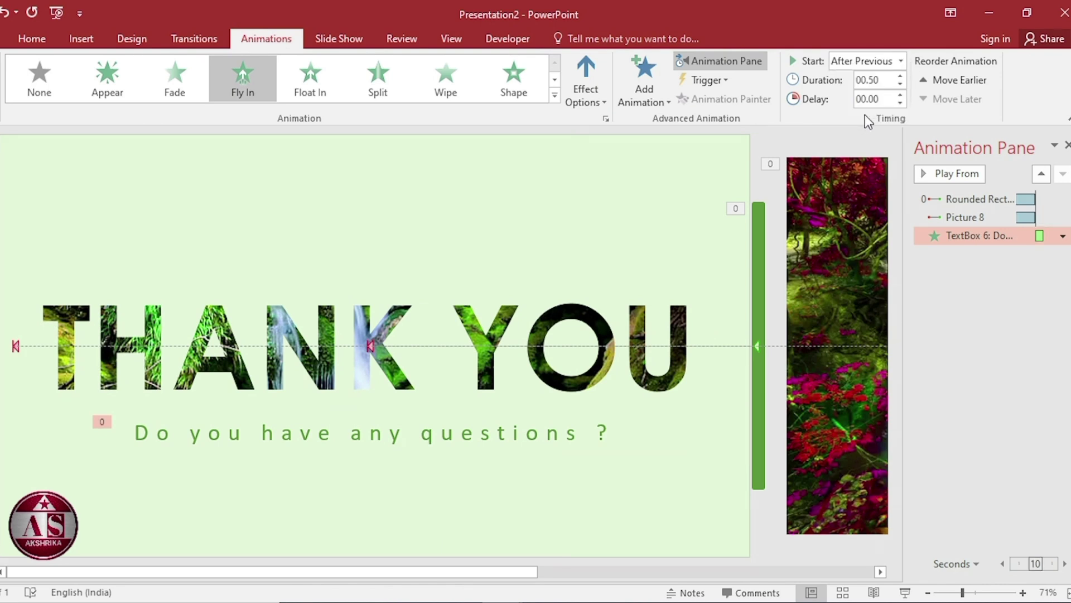
Step: Close the Animation Pane
click(1067, 146)
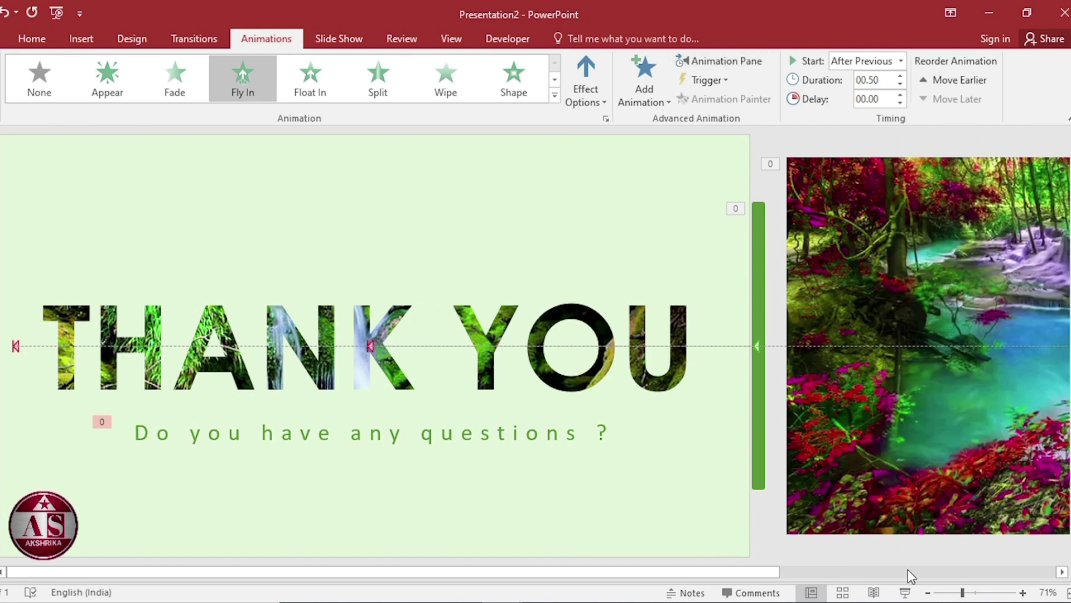